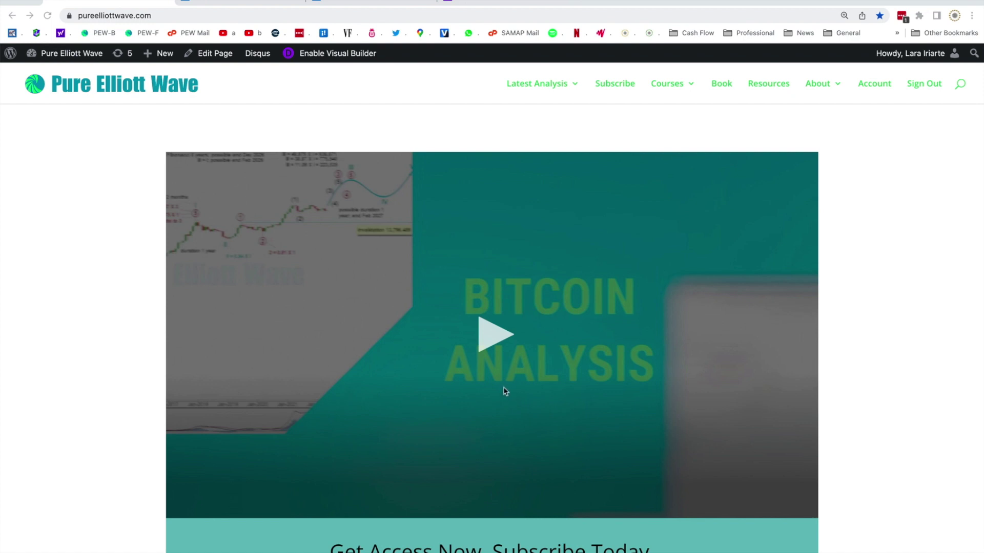
# Step: Switch to MotiveWave and move the (Y) and circled 2 label on the weekly Avalanche chart to the June 2022 low at 13.850876
pyautogui.press('super+Tab')
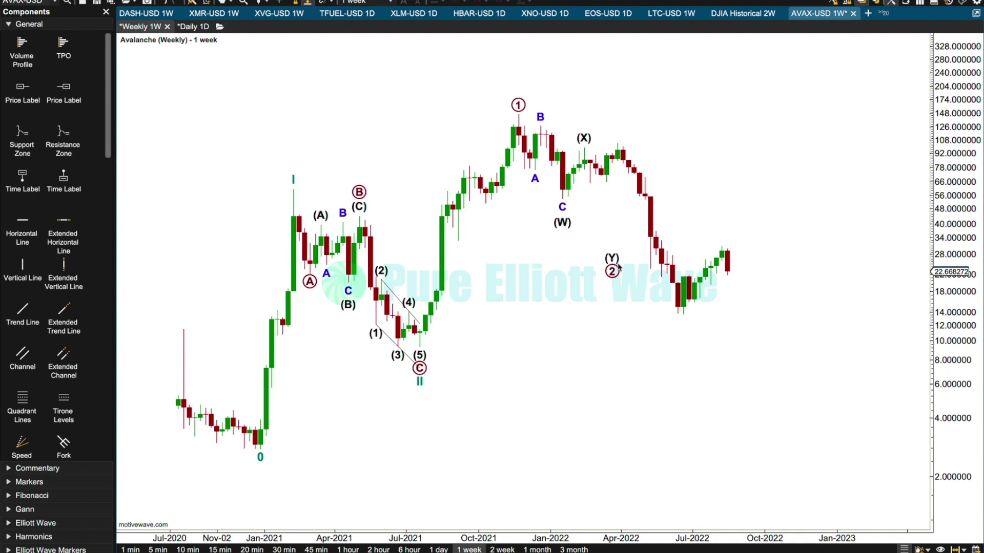
pyautogui.moveTo(613, 271); pyautogui.dragTo(675, 320)
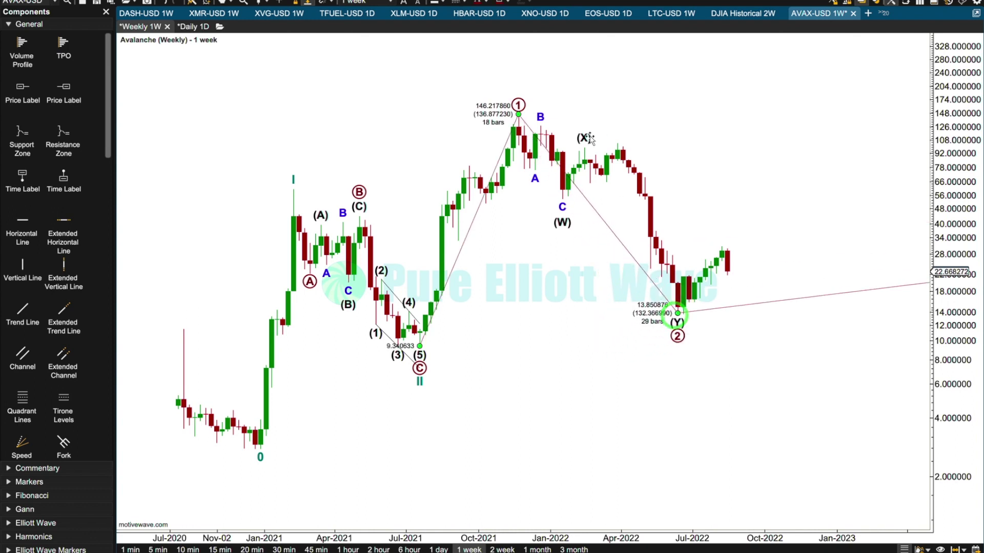
# Step: Try decomposing wave (Y) on the weekly chart as a Correction, and delete its A-B-C labels
pyautogui.click(587, 138)
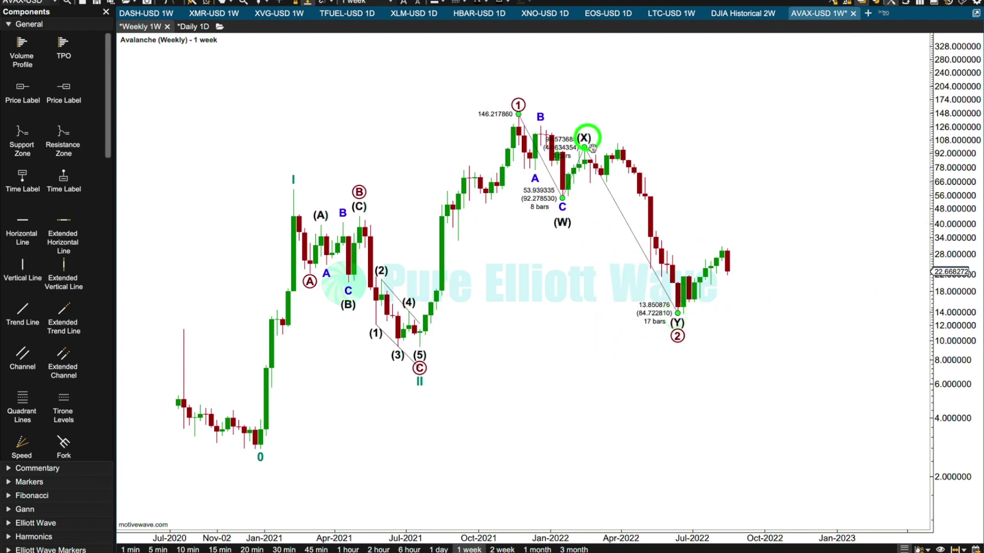
pyautogui.rightClick(608, 191)
pyautogui.moveTo(666, 237)
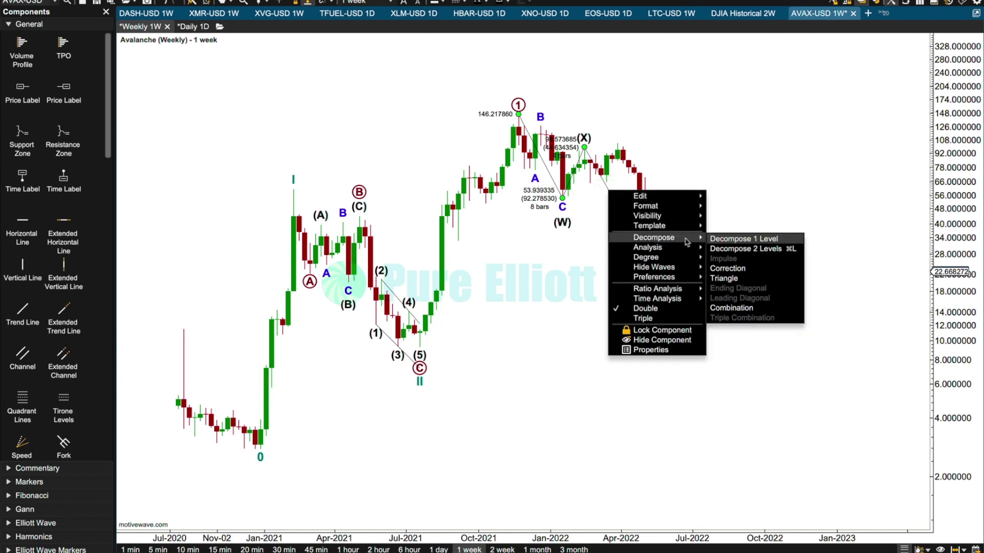
pyautogui.click(723, 269)
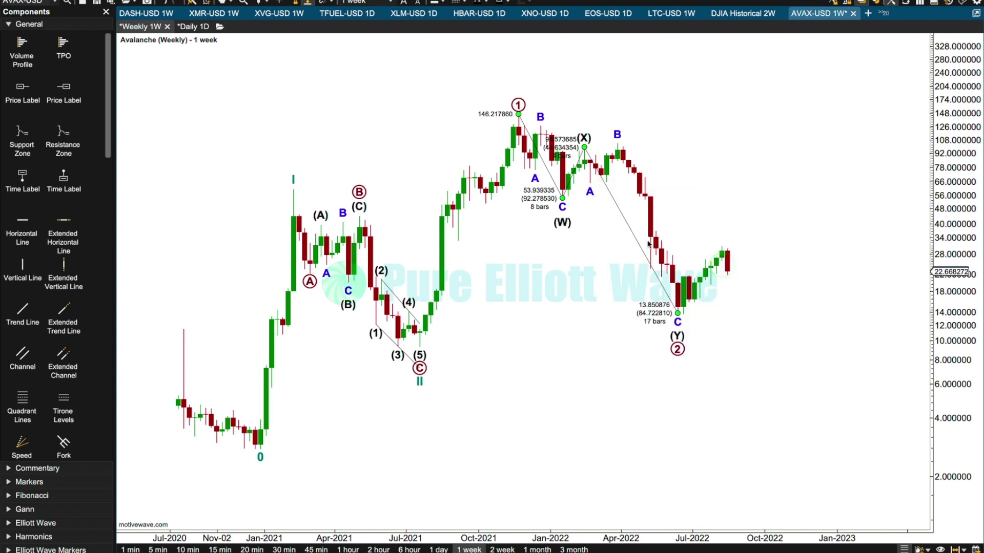
pyautogui.click(615, 133)
pyautogui.press('Delete')
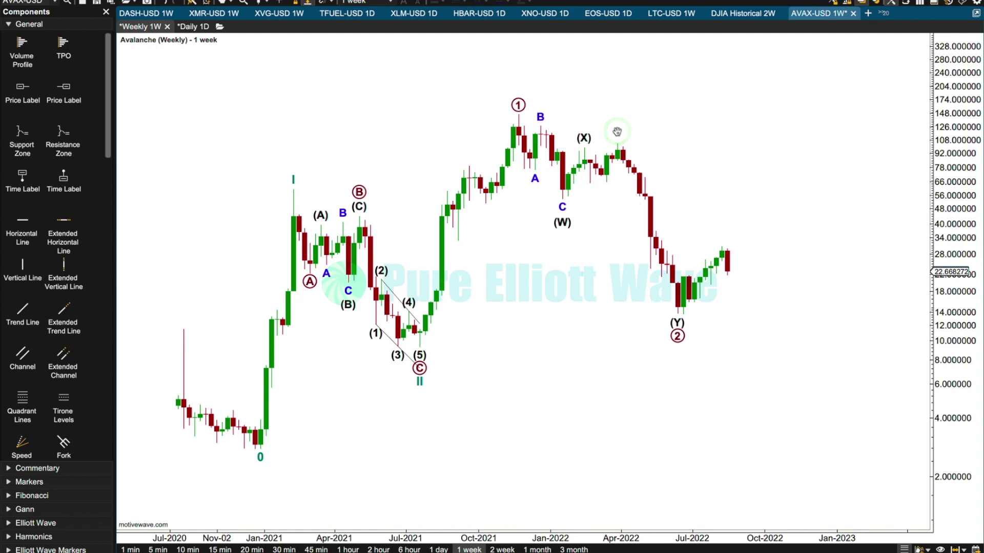
# Step: Move wave (X) on the weekly chart to the higher peak at 103.525460, just before April 2022
pyautogui.moveTo(586, 129); pyautogui.dragTo(620, 145)
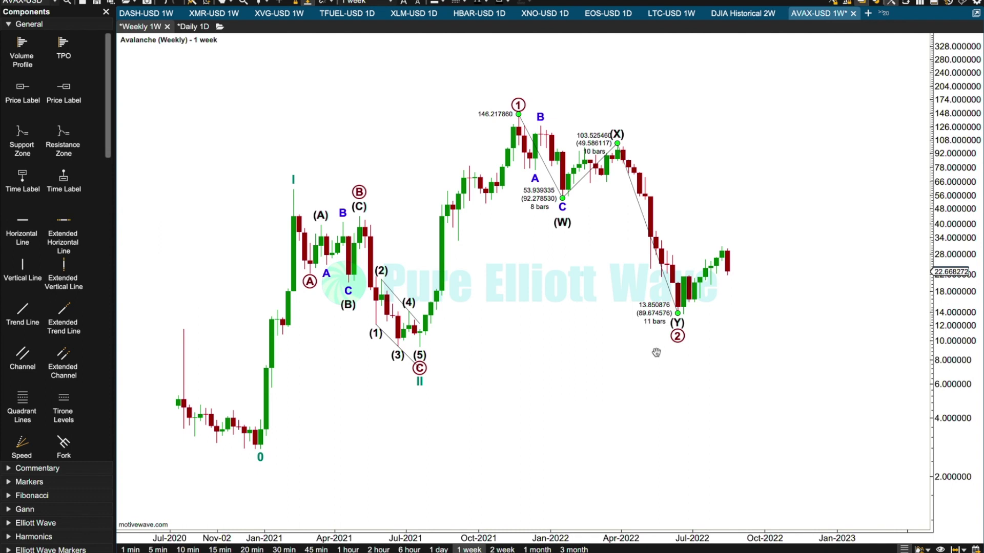
# Step: Compare the weekly count with Semi-Log Scale off, restore the semi-log scale, and stretch the price axis
pyautogui.click(207, 1)
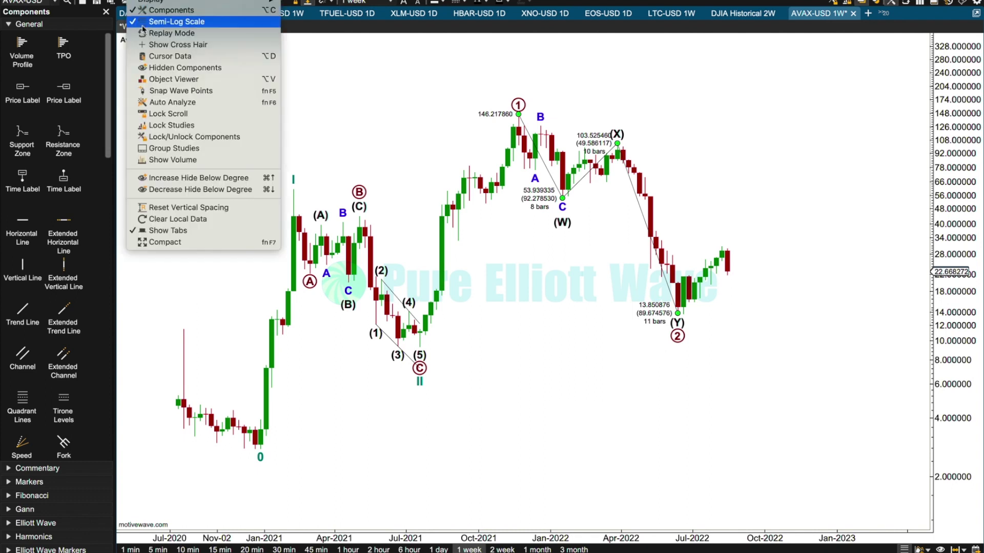
pyautogui.click(142, 26)
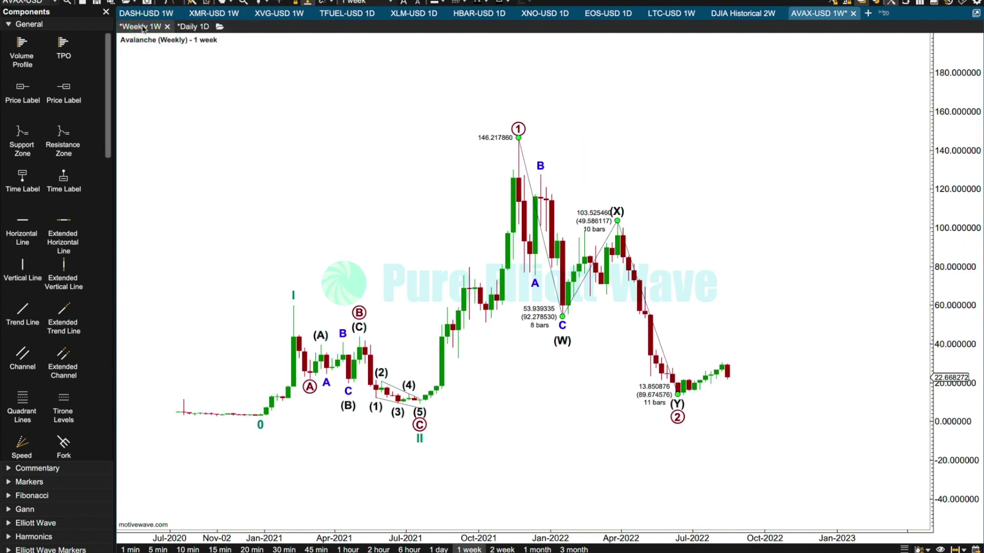
pyautogui.click(207, 2)
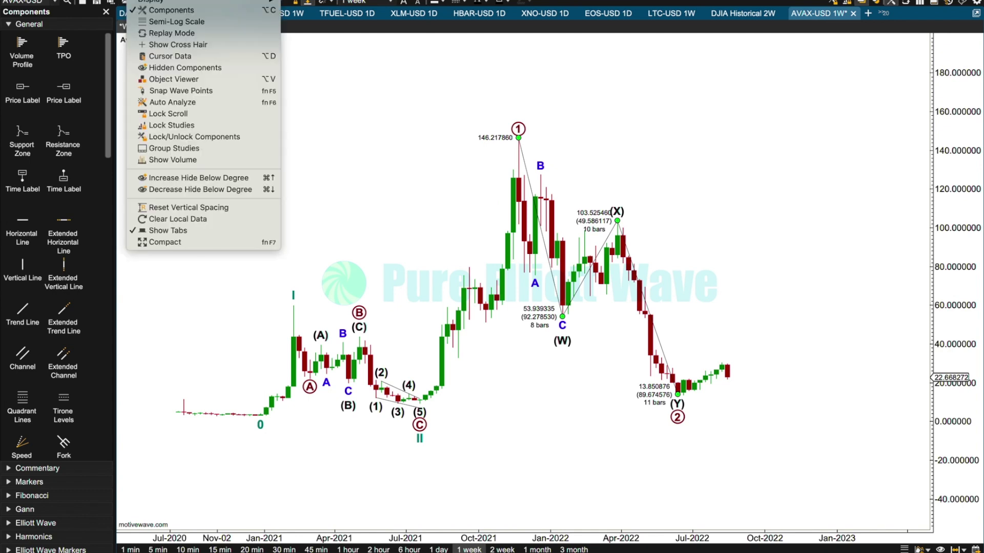
pyautogui.click(145, 21)
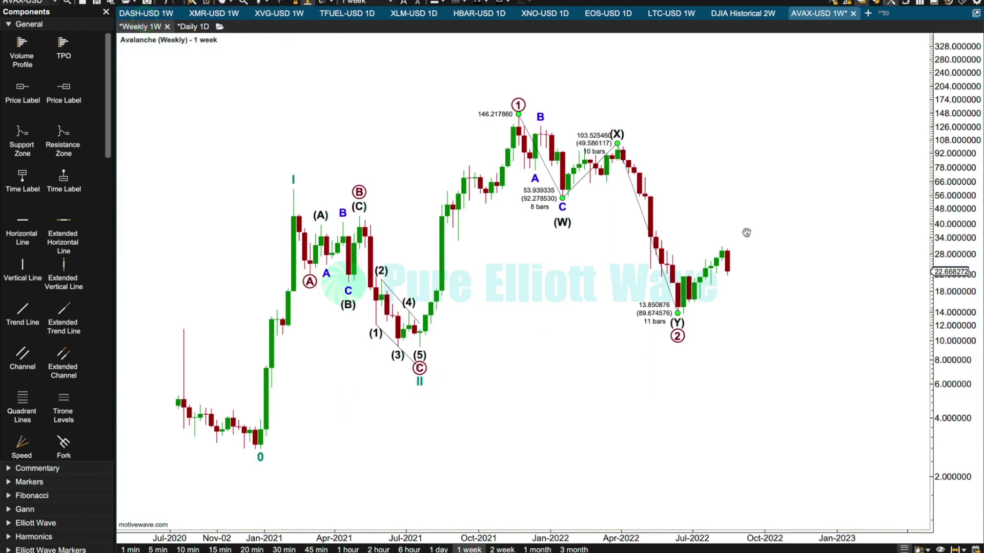
pyautogui.moveTo(934, 292); pyautogui.dragTo(934, 493)
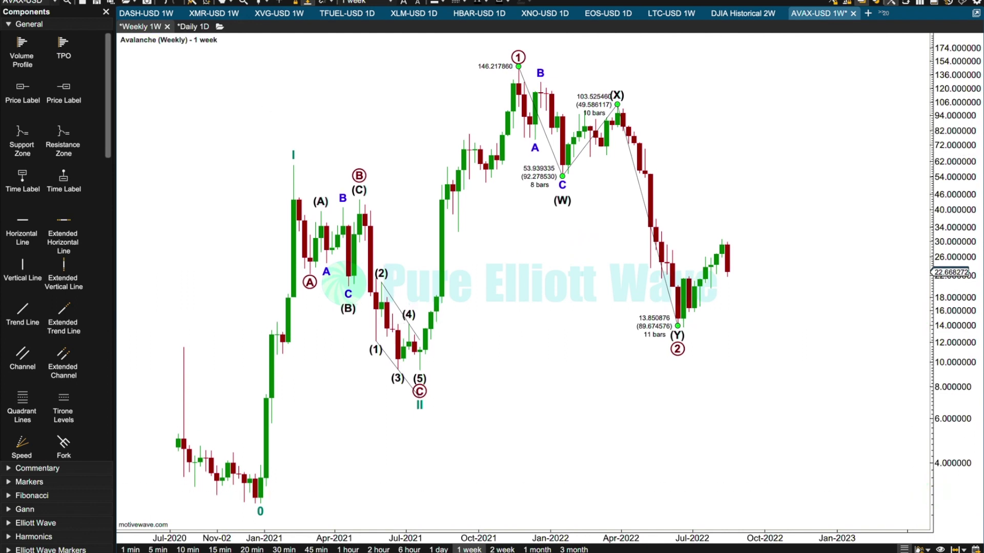
# Step: Open the Daily chart and move (X) to the early April 2022 high and (Y) with circled 2 to the June 2022 low
pyautogui.click(152, 1)
pyautogui.click(161, 23)
pyautogui.click(192, 27)
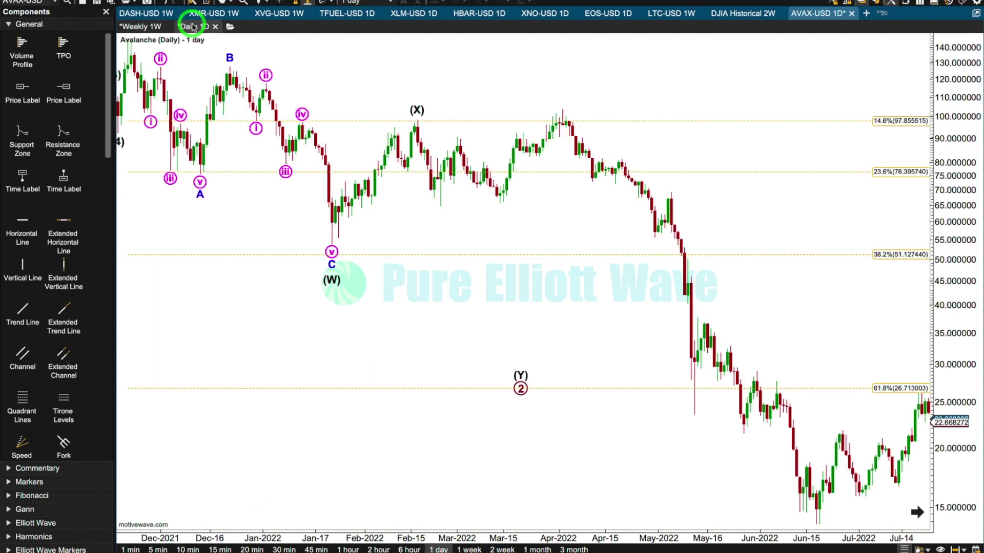
pyautogui.moveTo(417, 109); pyautogui.dragTo(560, 101)
pyautogui.moveTo(520, 375); pyautogui.dragTo(763, 326)
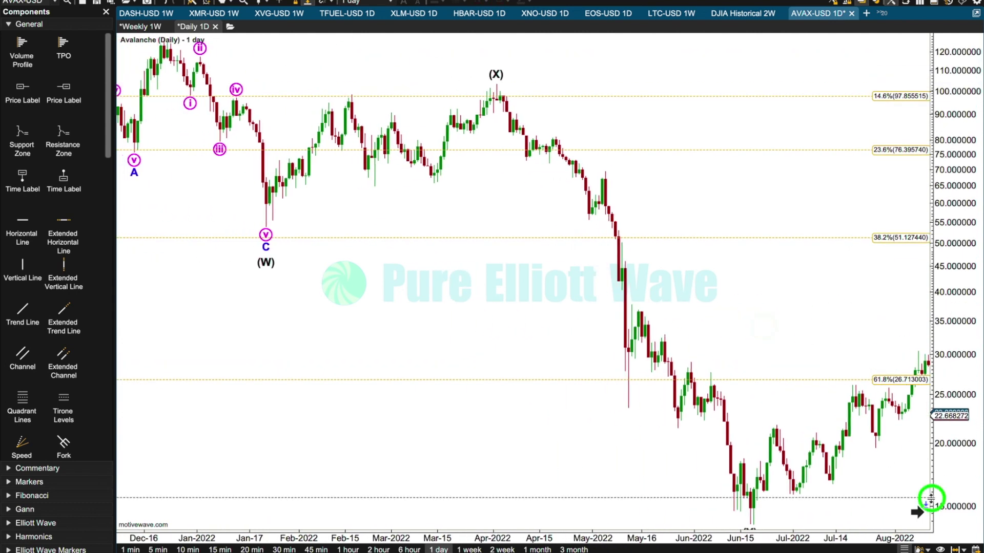
pyautogui.moveTo(928, 498); pyautogui.dragTo(931, 434)
# Step: Examine the proportions of waves (W), (X) and (Y) on the daily chart, from the November 2021 high to the June 2022 low
pyautogui.click(751, 469)
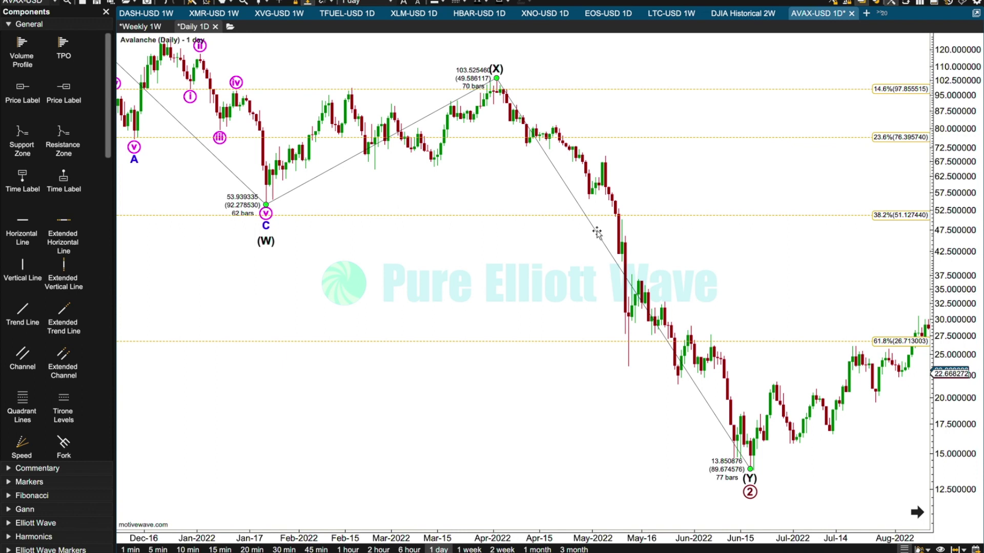
pyautogui.click(565, 536)
pyautogui.moveTo(564, 536)
pyautogui.mouseDown()
pyautogui.moveTo(575, 537)
pyautogui.moveTo(566, 541)
pyautogui.mouseUp()
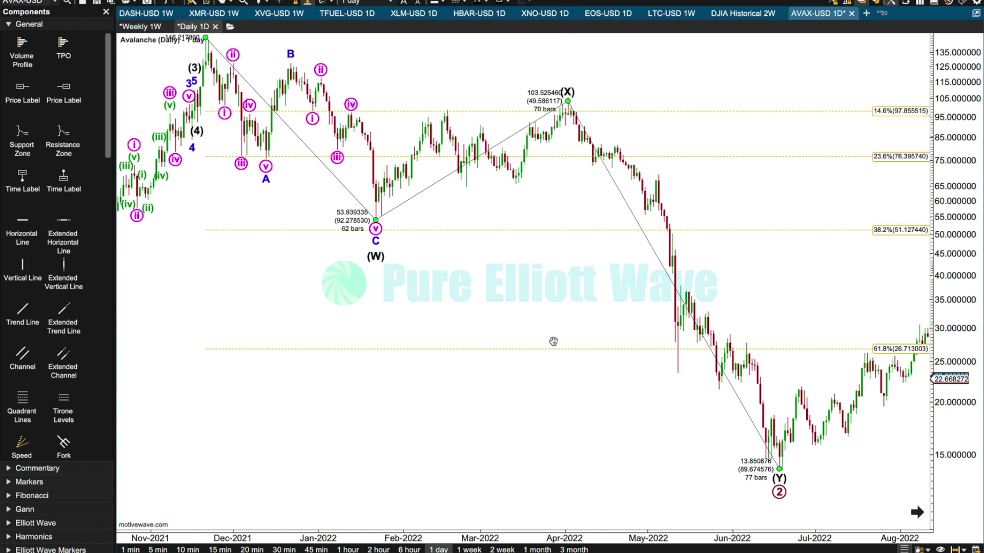
pyautogui.click(261, 193)
pyautogui.click(606, 105)
pyautogui.click(779, 409)
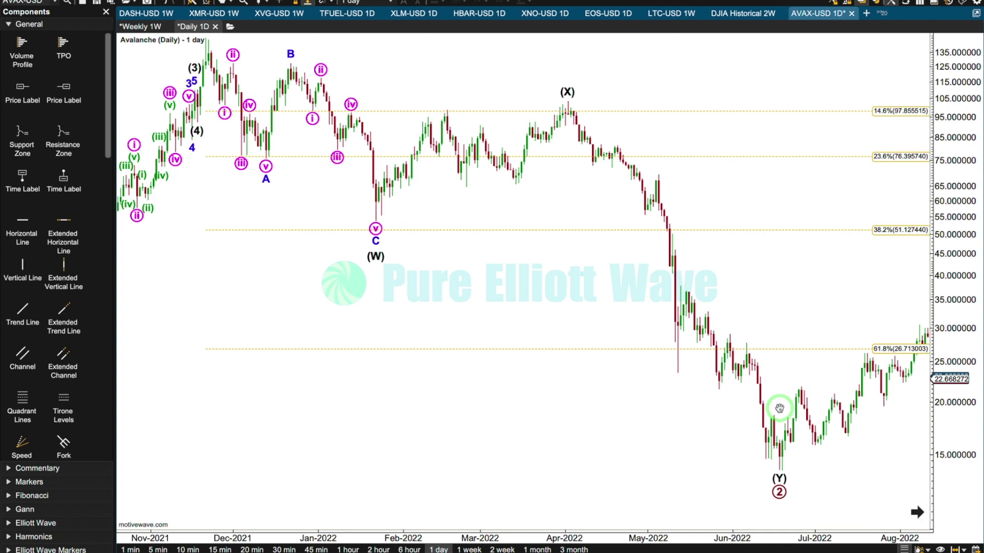
pyautogui.click(612, 90)
pyautogui.click(369, 283)
pyautogui.click(585, 100)
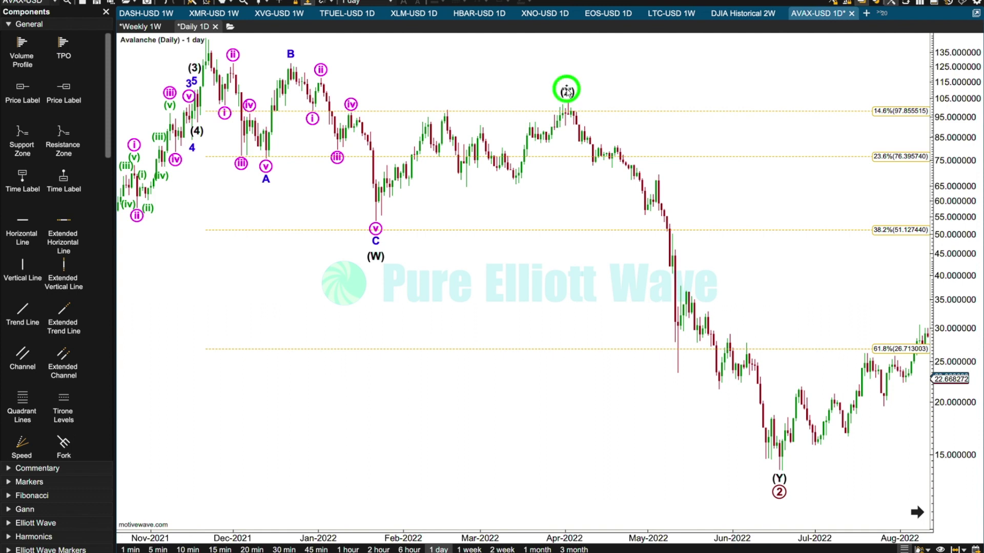
pyautogui.click(567, 92)
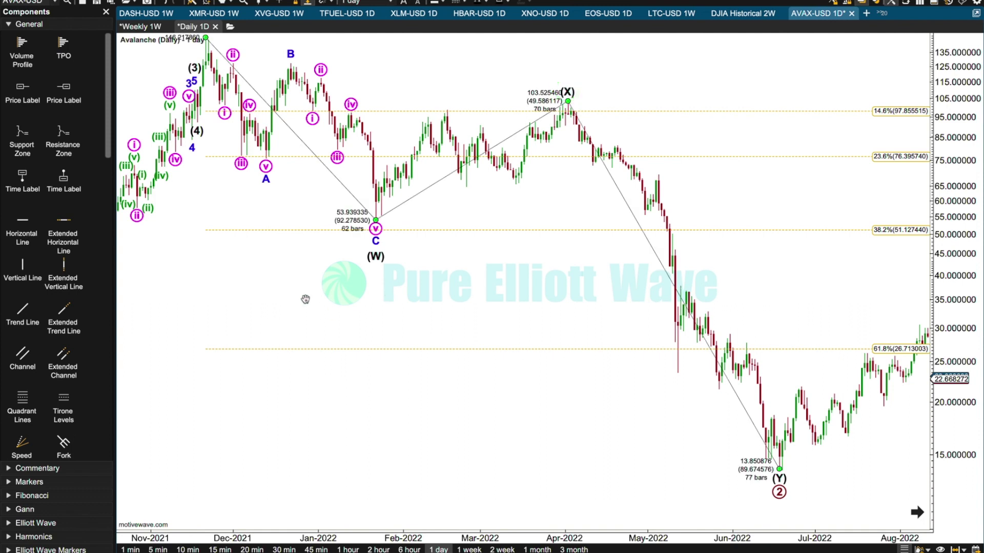
pyautogui.click(271, 201)
pyautogui.click(315, 54)
pyautogui.click(764, 465)
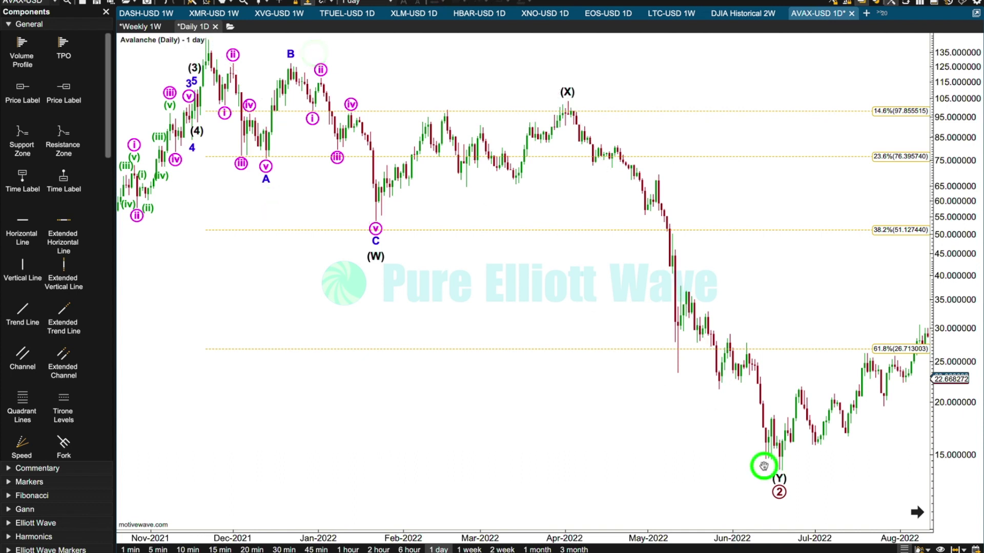
pyautogui.click(413, 241)
pyautogui.click(562, 100)
pyautogui.click(657, 408)
pyautogui.moveTo(701, 302); pyautogui.dragTo(707, 303)
pyautogui.click(784, 457)
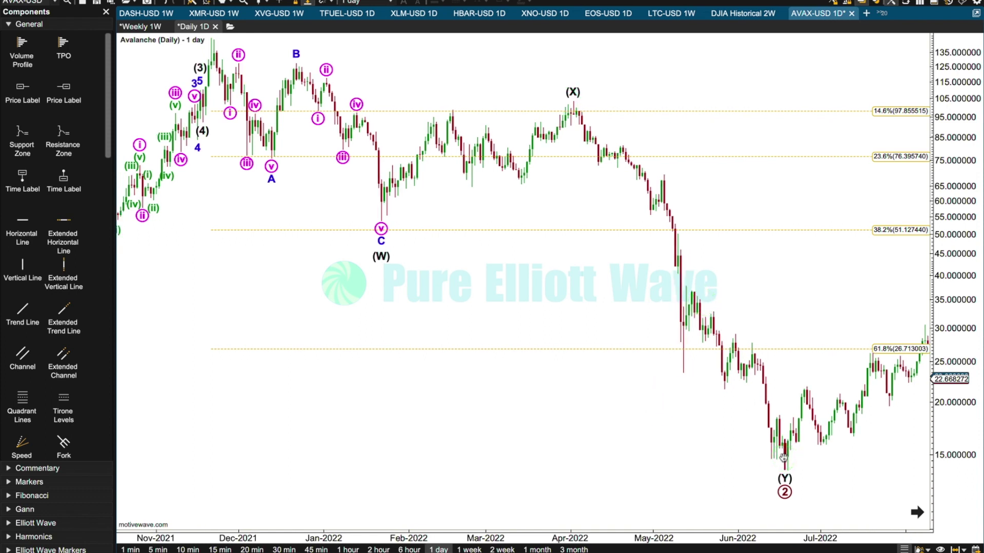
# Step: Decompose wave (Y) on the daily chart as a Correction with A, B and C subwaves
pyautogui.moveTo(807, 316); pyautogui.dragTo(736, 313)
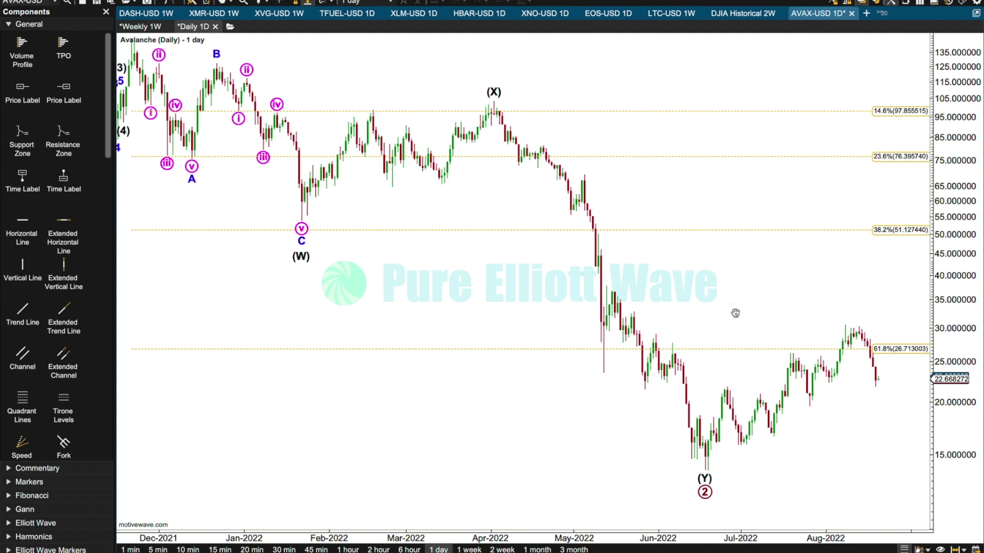
pyautogui.rightClick(586, 263)
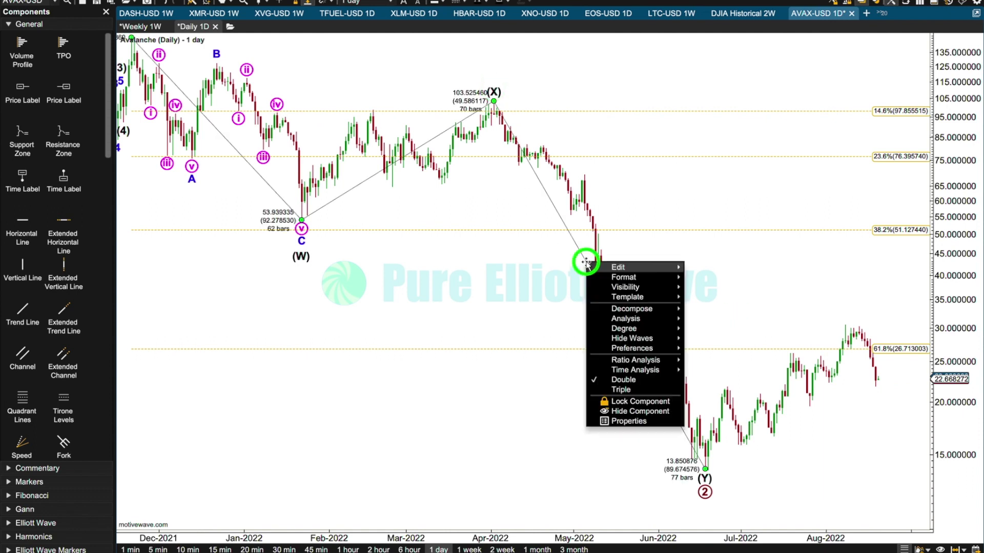
pyautogui.moveTo(661, 309)
pyautogui.click(702, 343)
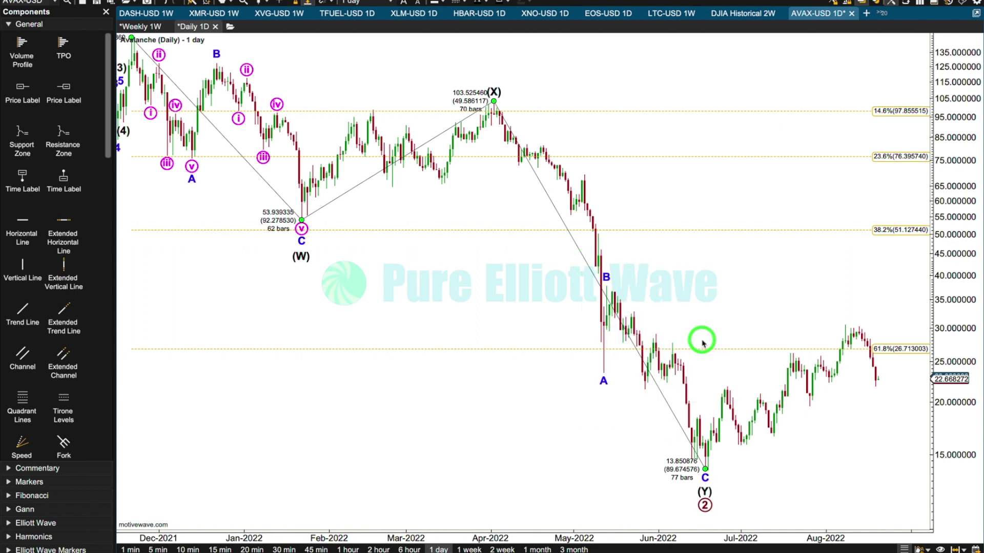
# Step: Move wave A within (Y) to the late May 2022 low at 21.472317 and wave B to the rebound high around the end of May
pyautogui.click(604, 380)
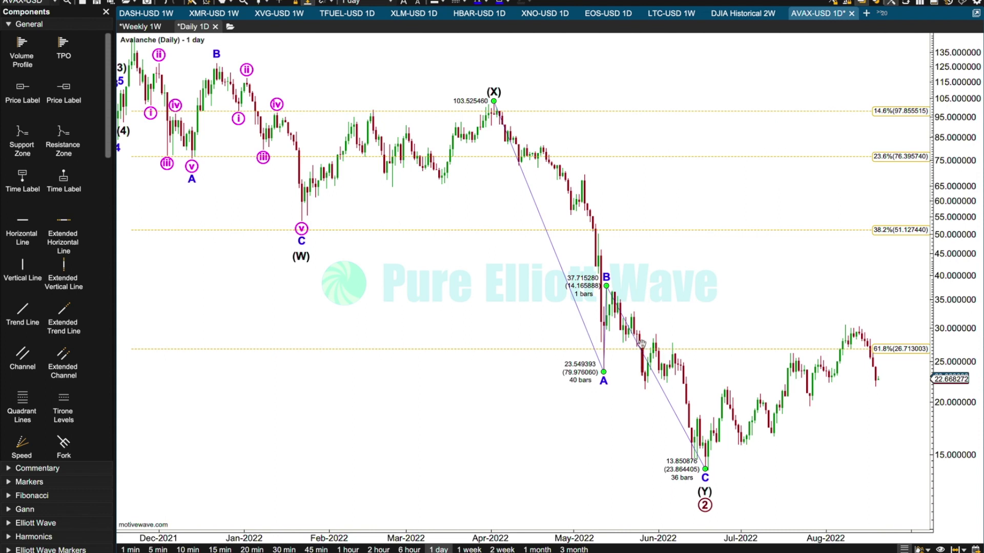
pyautogui.moveTo(604, 373); pyautogui.dragTo(645, 389)
pyautogui.moveTo(643, 291); pyautogui.dragTo(656, 334)
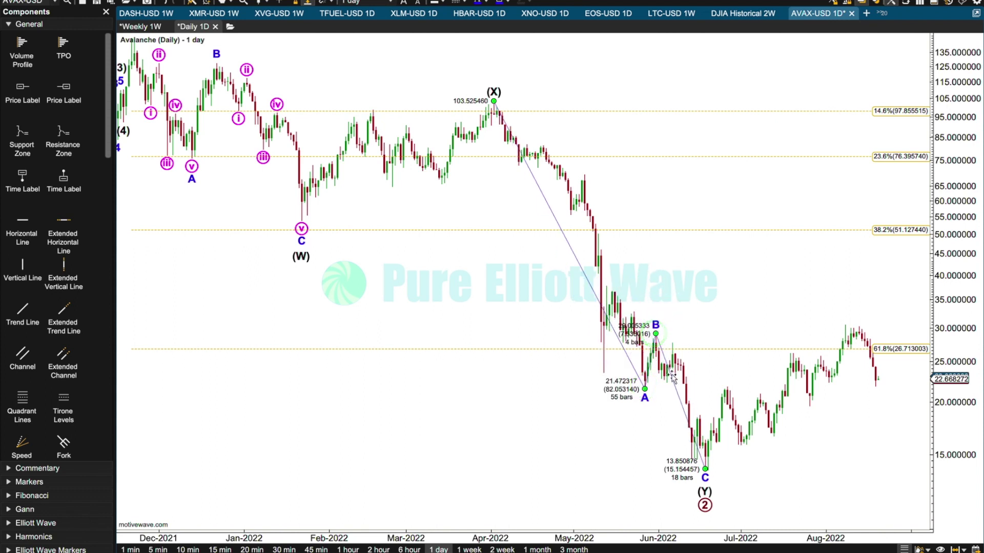
# Step: Decompose wave C within (Y) as an Impulse with circled subwaves i to v
pyautogui.rightClick(672, 376)
pyautogui.moveTo(738, 426)
pyautogui.click(784, 443)
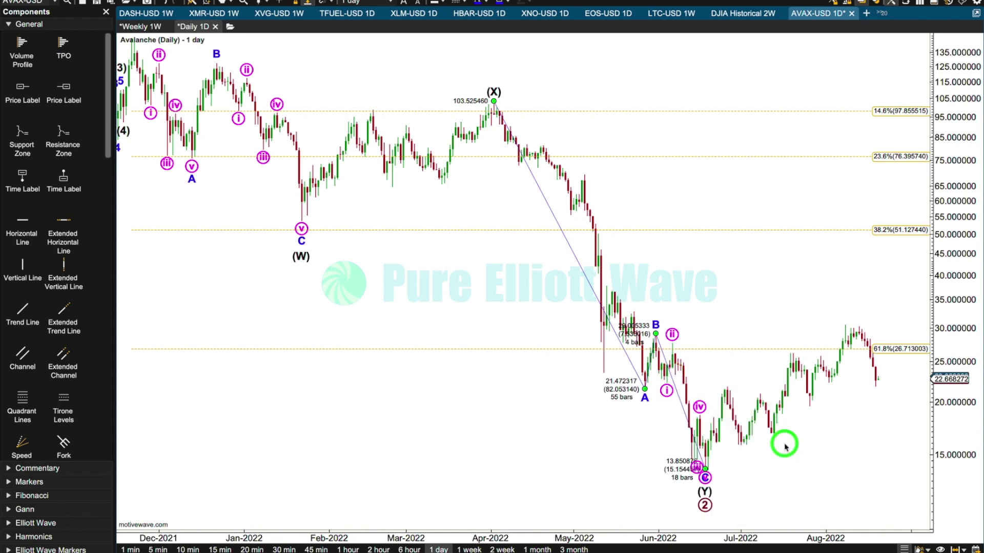
# Step: Decompose wave A within (Y) as an Impulse with circled subwaves i to v
pyautogui.rightClick(601, 311)
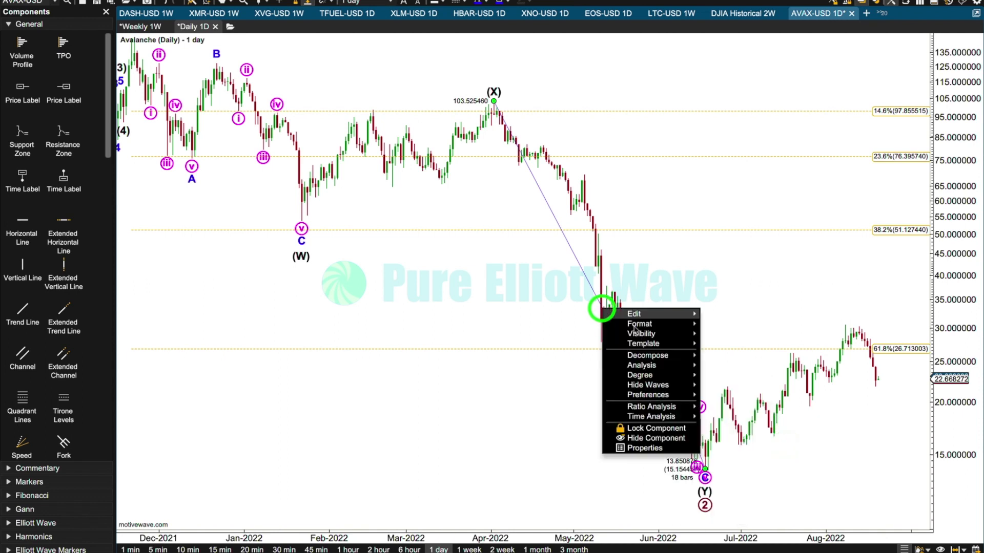
pyautogui.moveTo(666, 355)
pyautogui.click(731, 375)
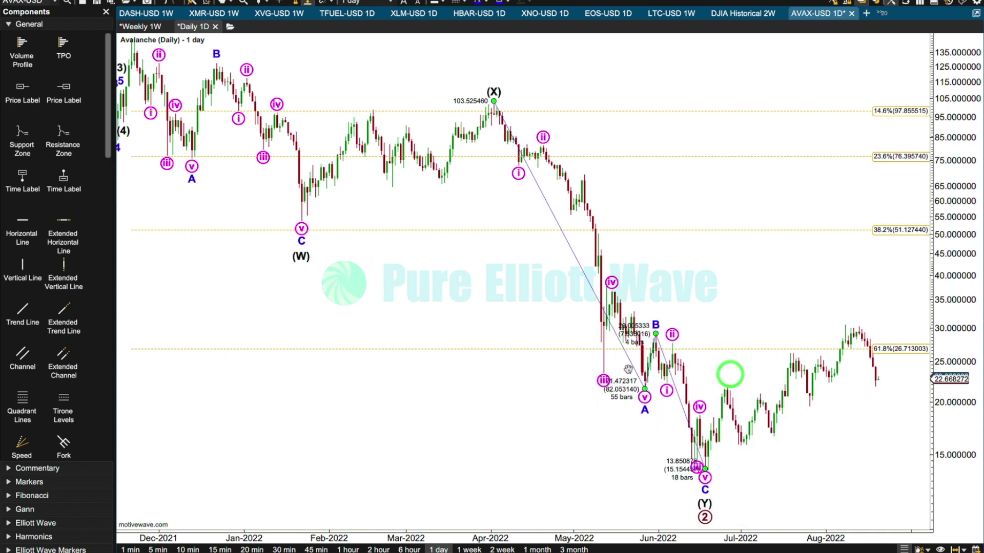
# Step: Decompose circled wave iii within wave A as an Impulse with subwaves (i) to (v)
pyautogui.click(604, 380)
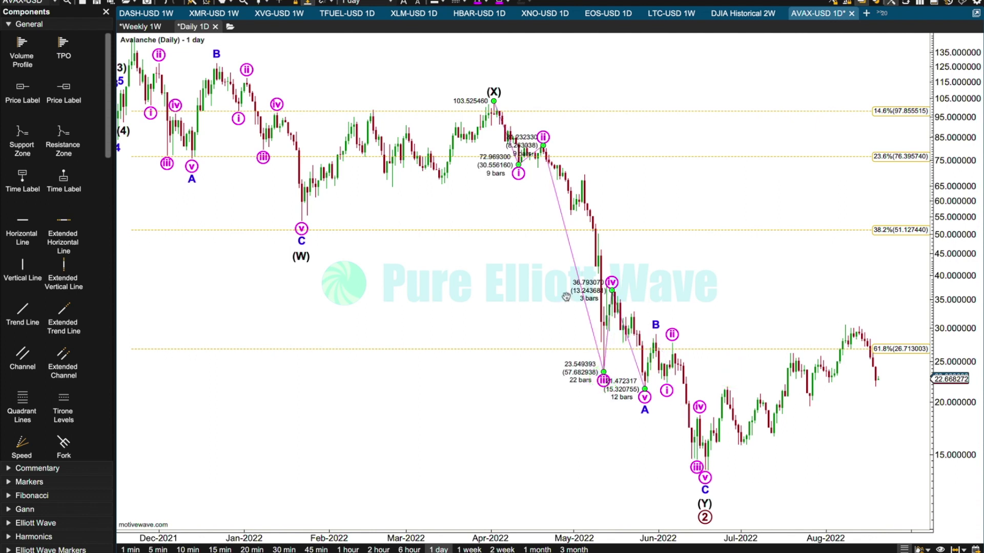
pyautogui.rightClick(565, 230)
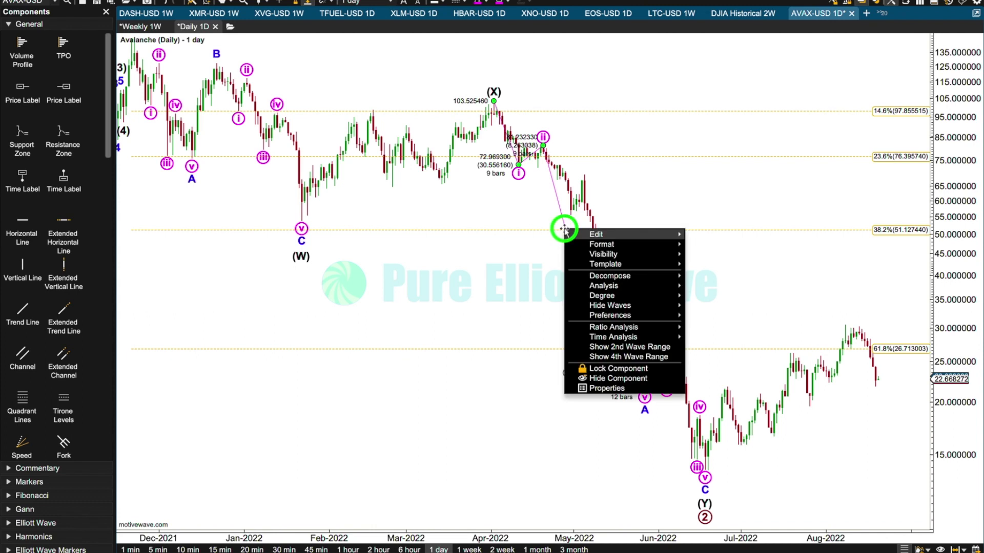
pyautogui.moveTo(584, 275)
pyautogui.click(706, 295)
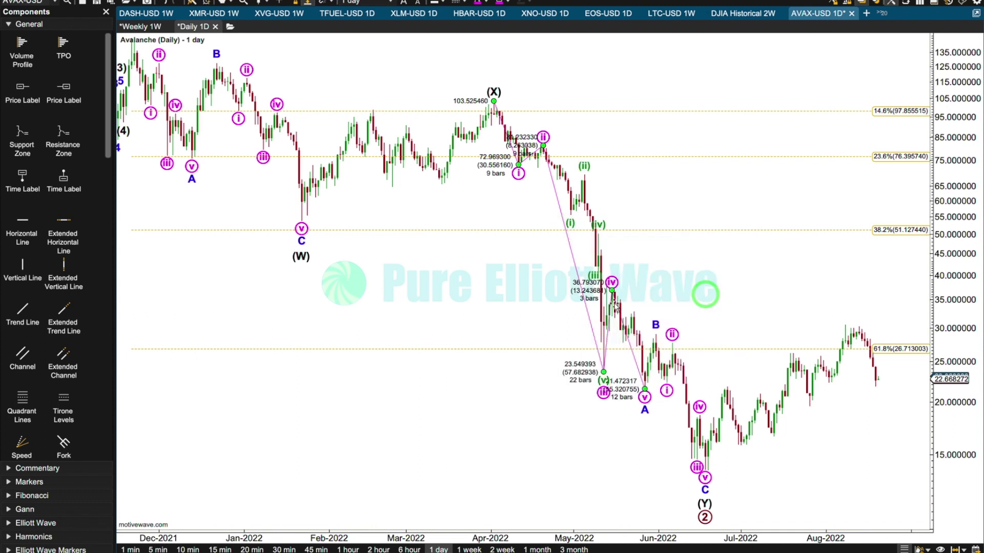
# Step: Select the (i) to (v) impulse inside circled wave iii of wave A and check its subwave placement in May 2022
pyautogui.click(728, 283)
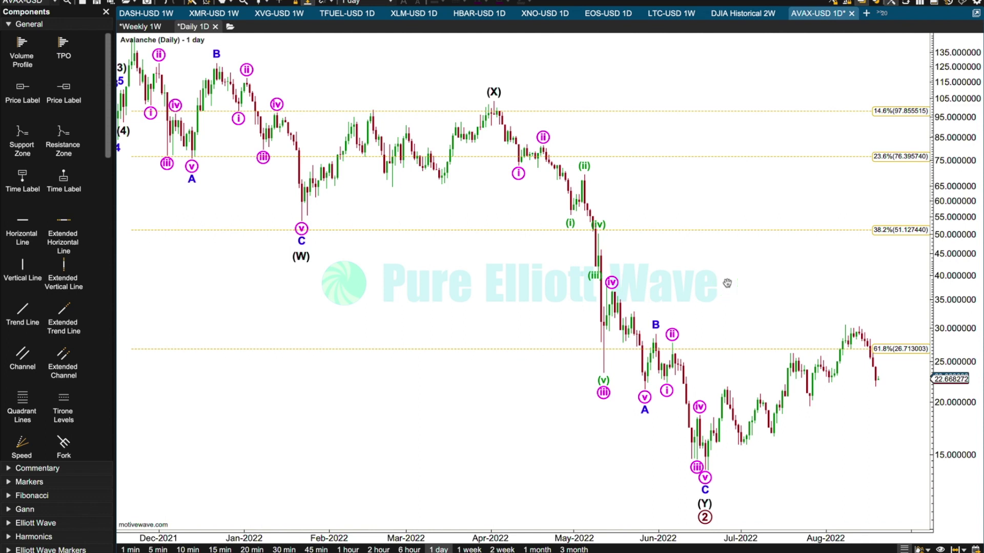
pyautogui.click(604, 372)
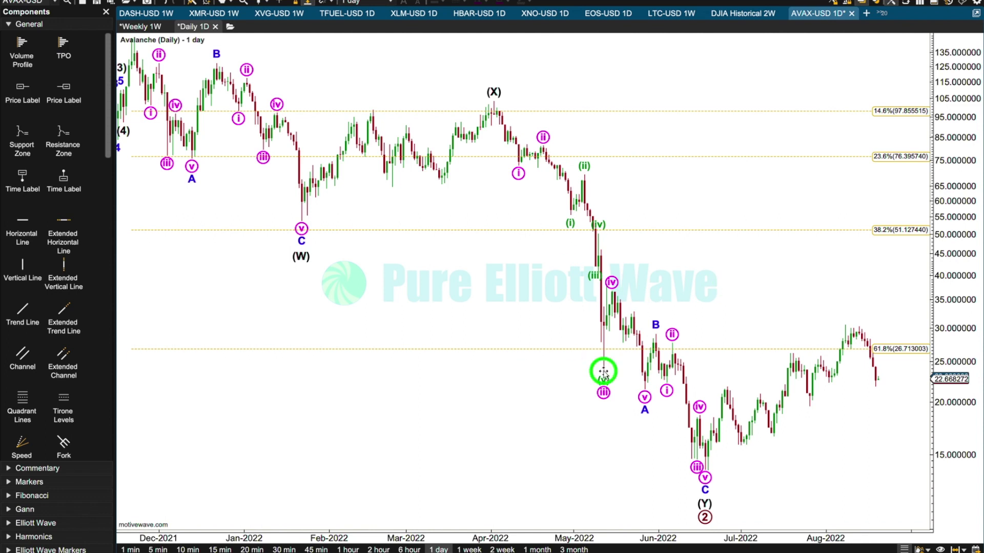
pyautogui.click(598, 285)
pyautogui.click(599, 321)
pyautogui.click(603, 359)
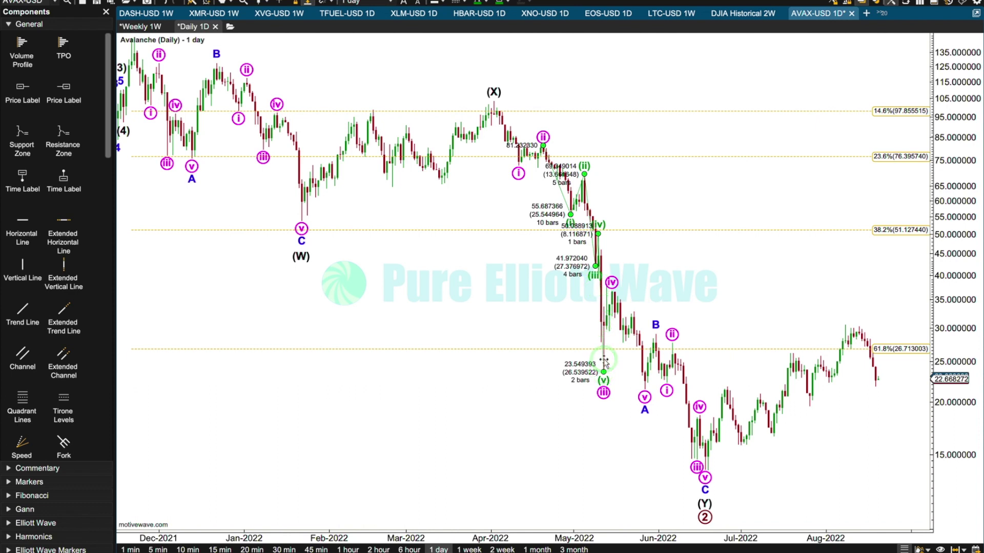
pyautogui.click(589, 395)
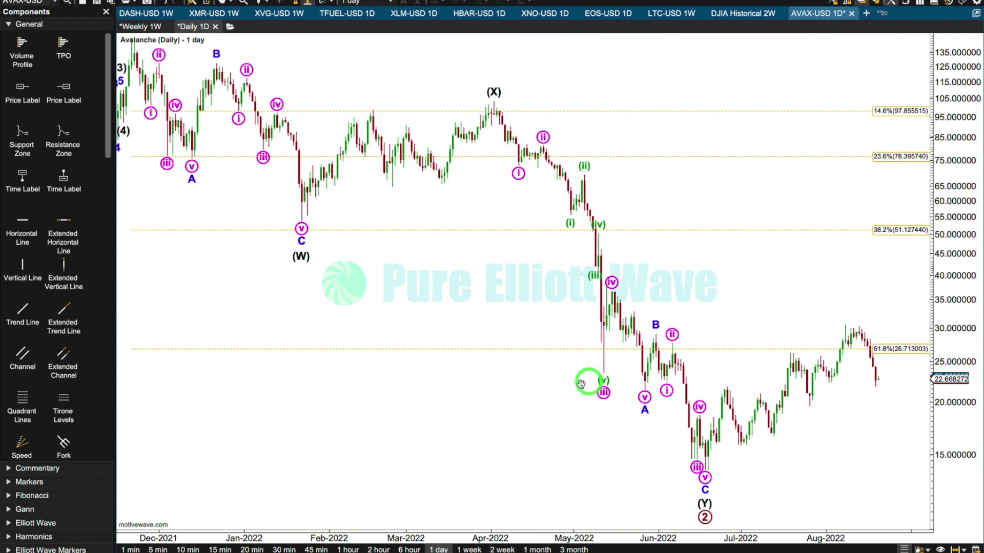
pyautogui.click(588, 323)
pyautogui.click(589, 385)
pyautogui.click(589, 385)
pyautogui.click(589, 395)
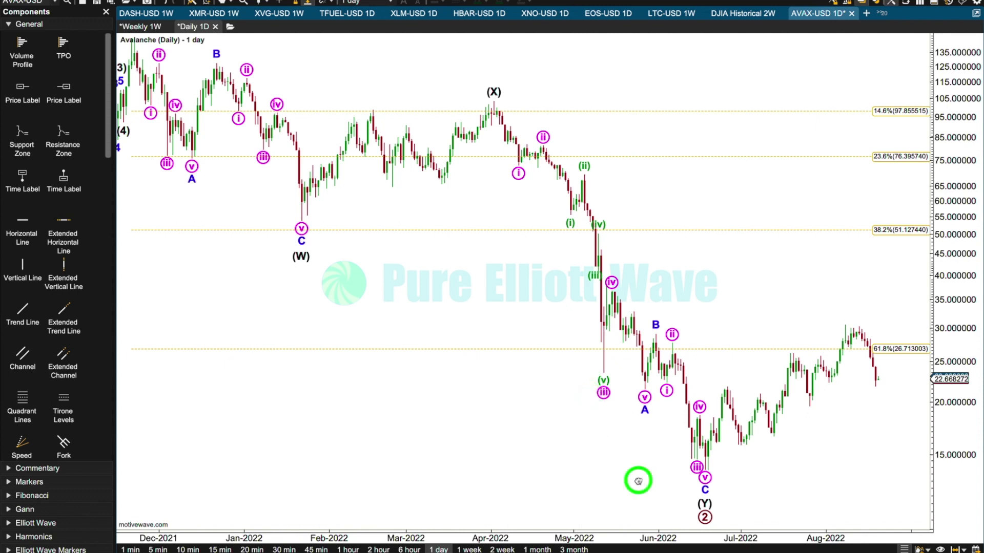
# Step: Create a new analysis named "Daily Alternate" based on Daily, saving the unsaved changes to the Daily analysis
pyautogui.moveTo(637, 479); pyautogui.dragTo(573, 478)
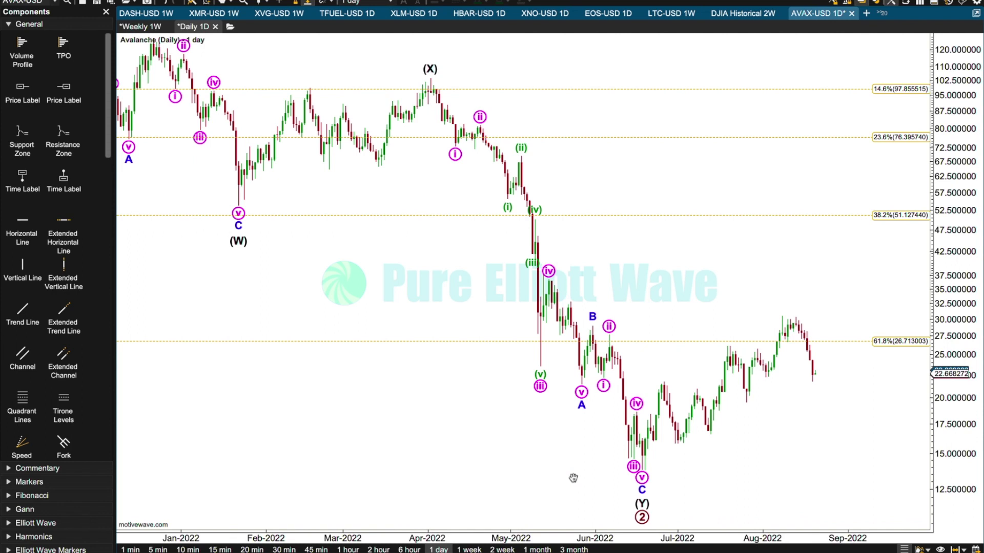
pyautogui.click(82, 3)
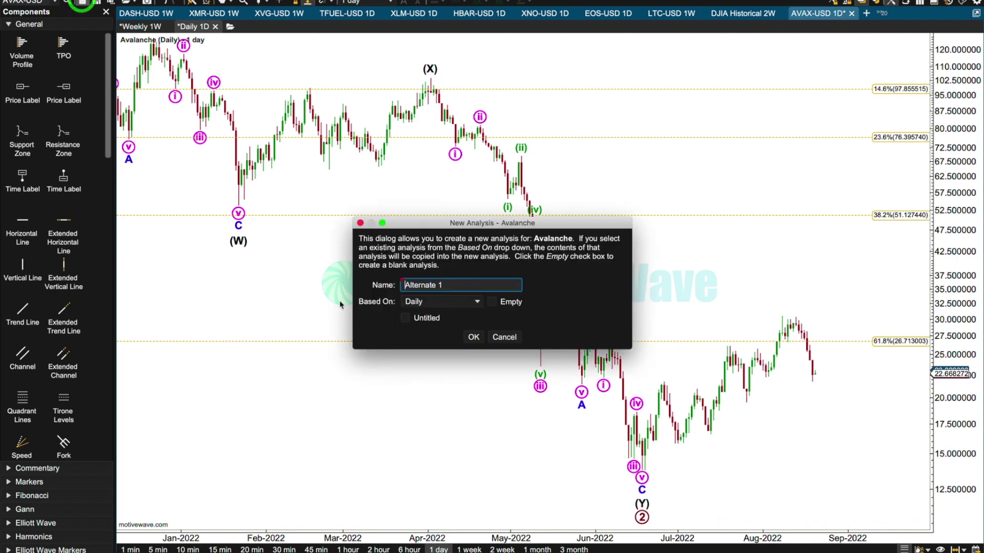
pyautogui.write('Daily')
pyautogui.click(478, 282)
pyautogui.press('BackSpace')
pyautogui.press('BackSpace')
pyautogui.click(469, 334)
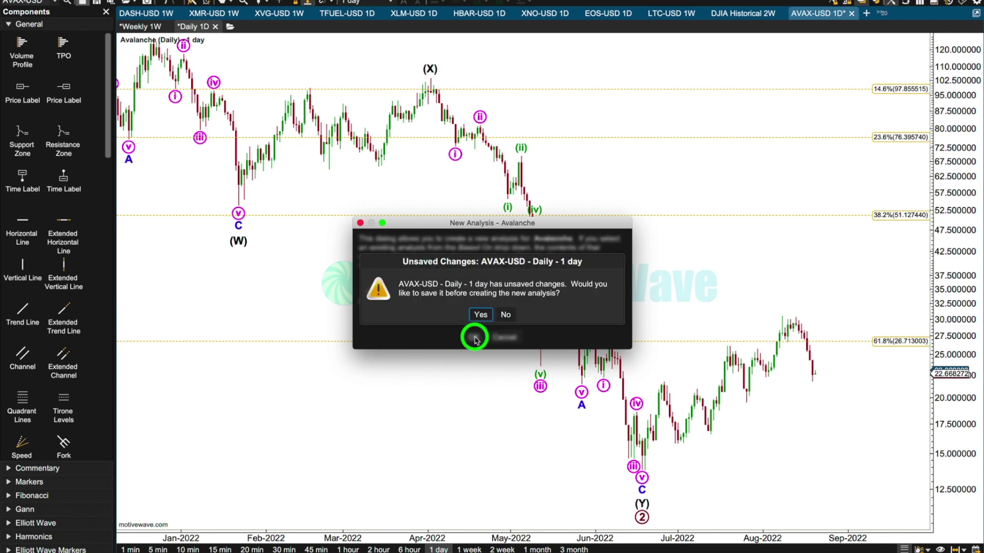
pyautogui.click(478, 316)
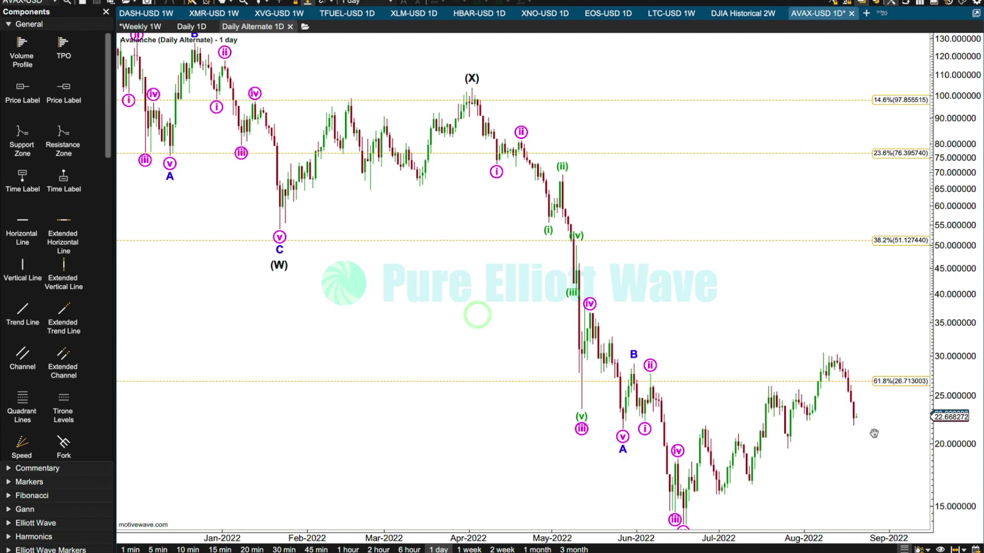
# Step: Delete the (W)-(X)-(Y) wave labels and their subdivisions inside circled wave 2
pyautogui.moveTo(923, 250); pyautogui.dragTo(761, 405)
pyautogui.click(680, 457)
pyautogui.press('Delete')
pyautogui.press('Return')
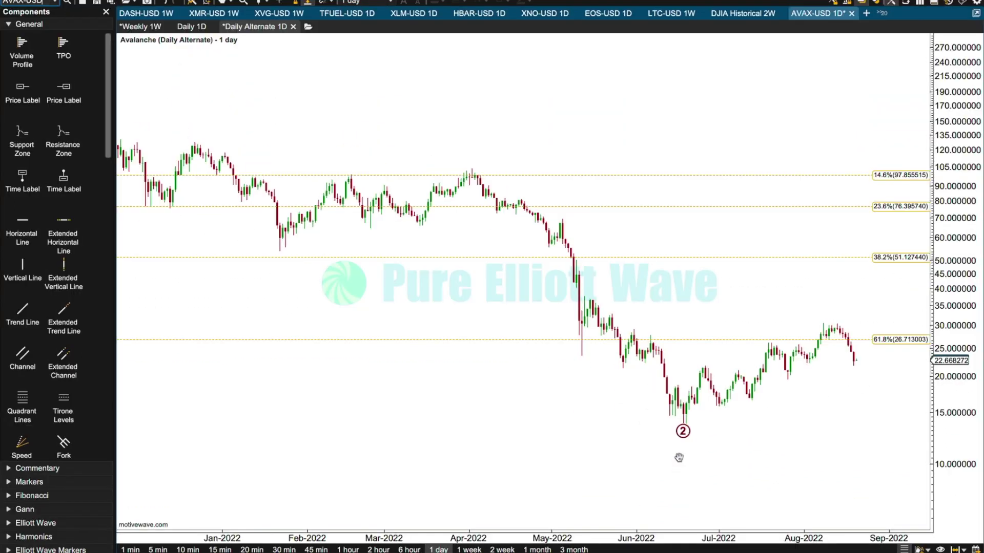
# Step: Decompose circled wave 2 as a Correction, moving (A) to the mid-December 2021 low and (B) to the late-December high
pyautogui.click(682, 431)
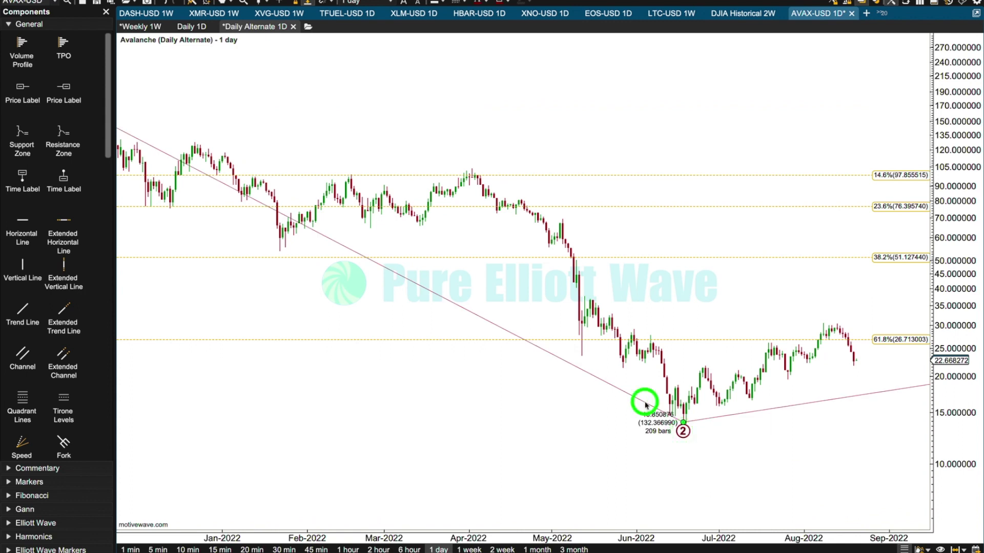
pyautogui.rightClick(644, 402)
pyautogui.moveTo(764, 476)
pyautogui.click(800, 467)
pyautogui.moveTo(589, 533); pyautogui.dragTo(668, 498)
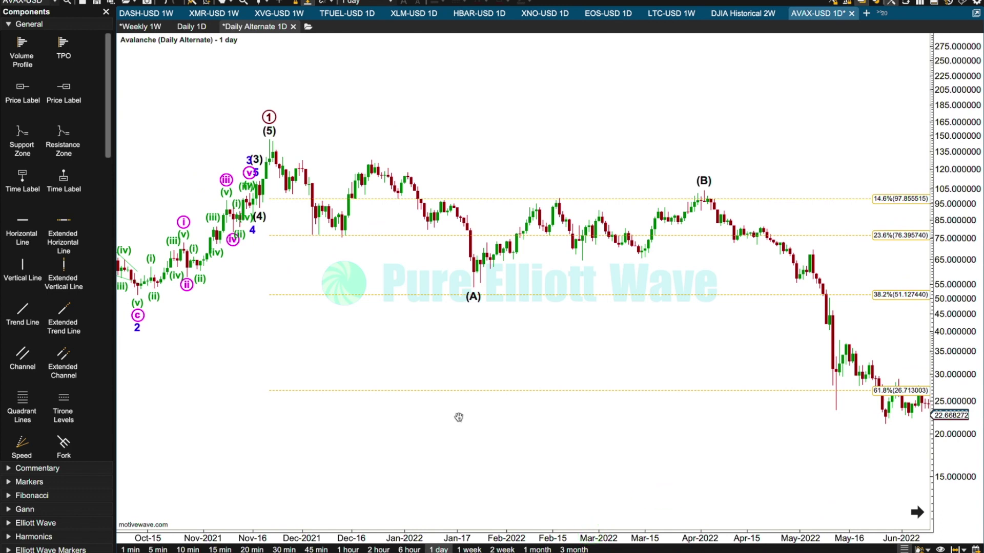
pyautogui.moveTo(473, 296); pyautogui.dragTo(312, 234)
pyautogui.moveTo(705, 192); pyautogui.dragTo(226, 219)
# Step: Decompose wave (A) as an Impulse with subwaves 1 to 5, moving wave 2 to the early-December 2021 high
pyautogui.click(197, 227)
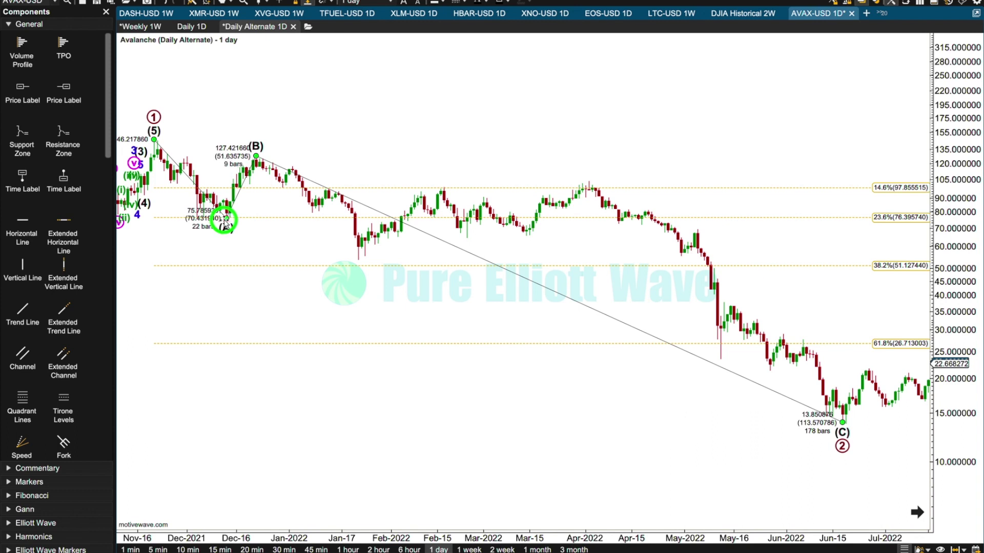
pyautogui.rightClick(205, 197)
pyautogui.moveTo(250, 239)
pyautogui.click(326, 264)
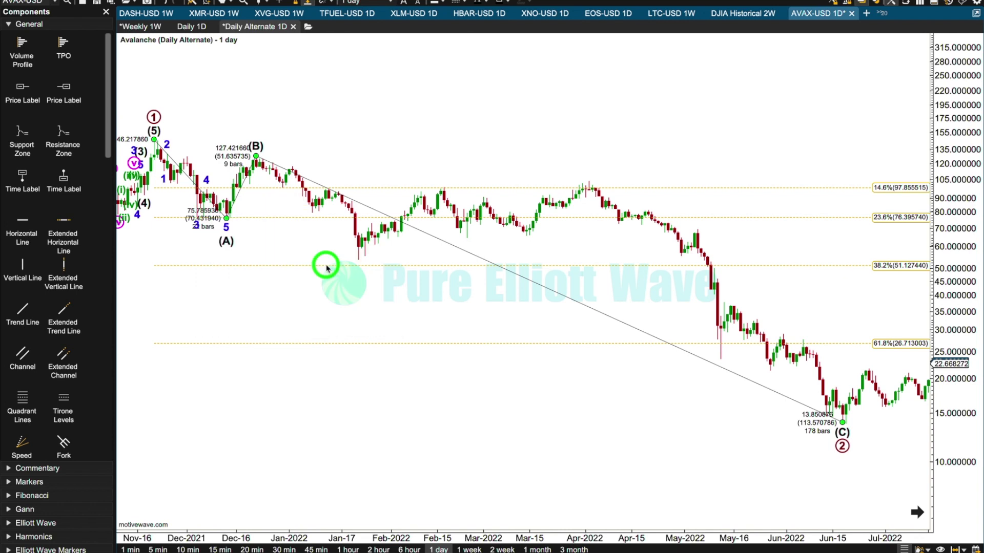
pyautogui.click(432, 127)
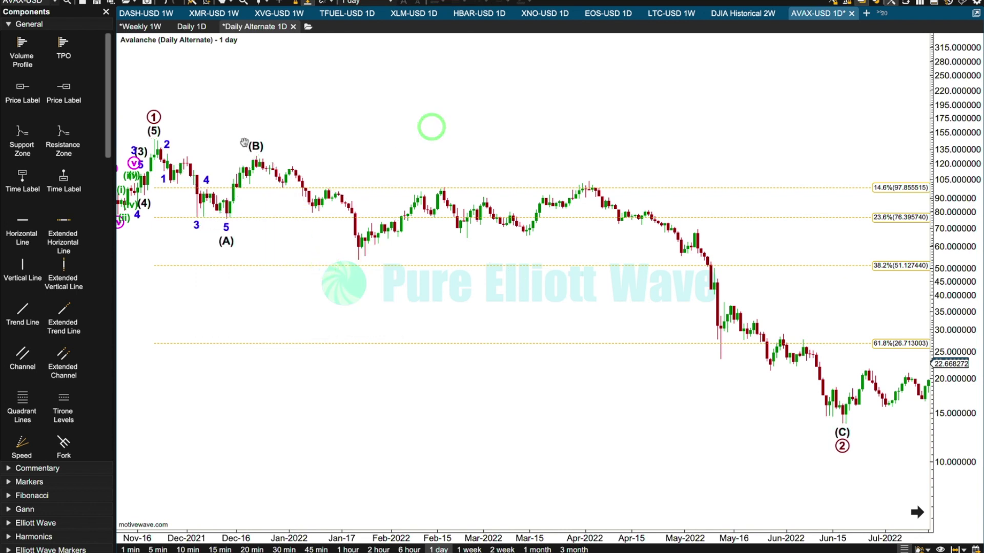
pyautogui.click(166, 182)
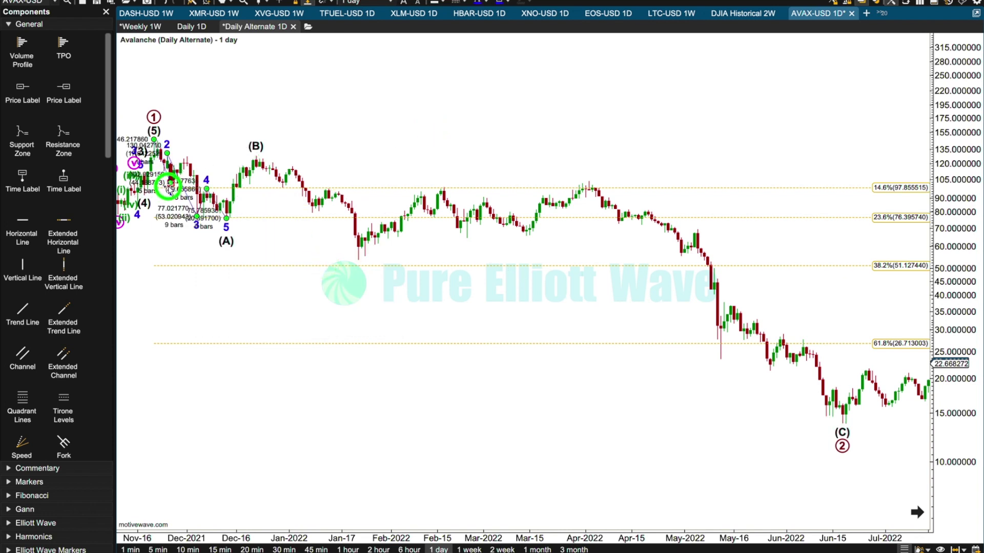
# Step: Decompose wave (C) as an Impulse with subwaves 1 to 5, placing wave 4 at the high around the start of June 2022
pyautogui.click(253, 149)
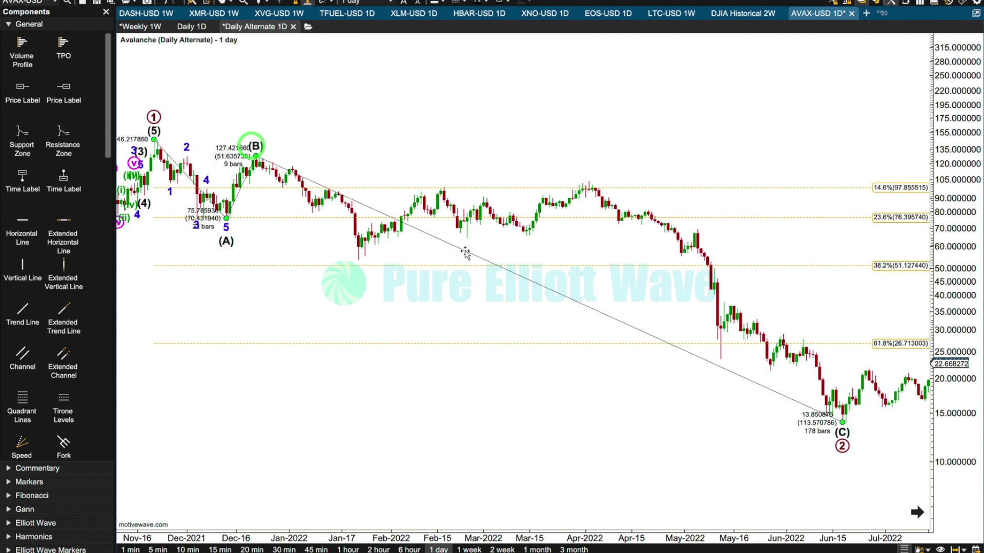
pyautogui.rightClick(465, 251)
pyautogui.moveTo(528, 298)
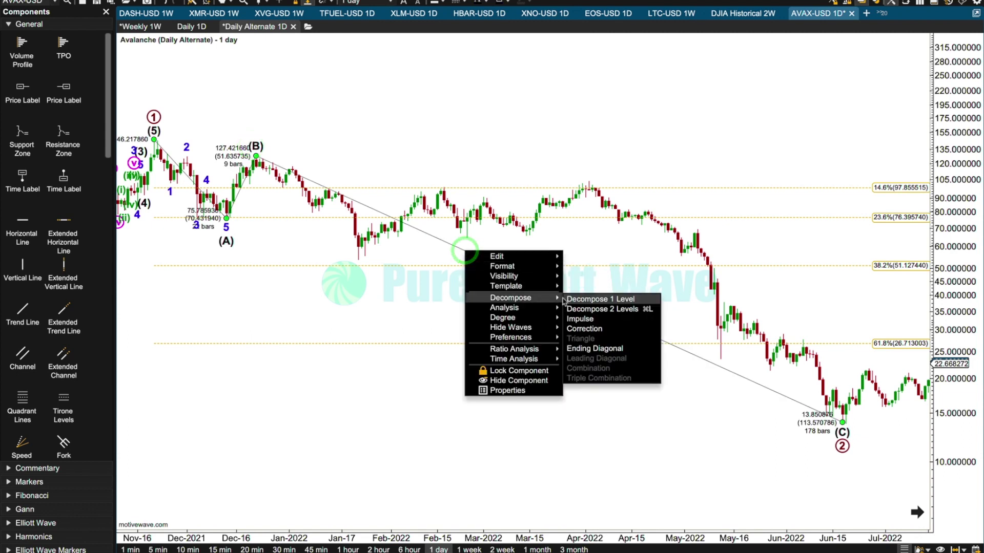
pyautogui.click(585, 320)
pyautogui.moveTo(724, 293); pyautogui.dragTo(782, 334)
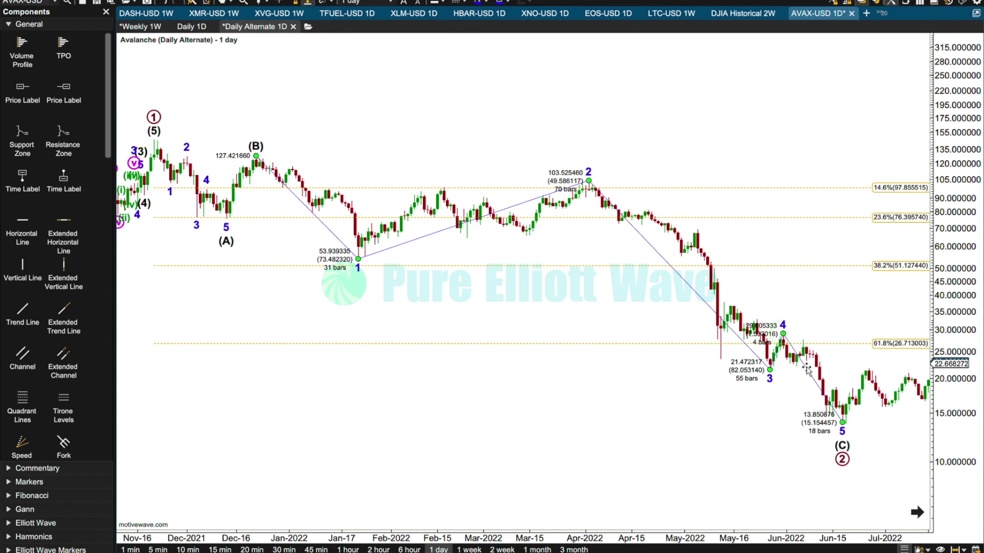
# Step: Decompose waves 5 and 3 of (C) as Impulses with circled subwaves i to v
pyautogui.rightClick(806, 367)
pyautogui.moveTo(833, 415)
pyautogui.click(730, 434)
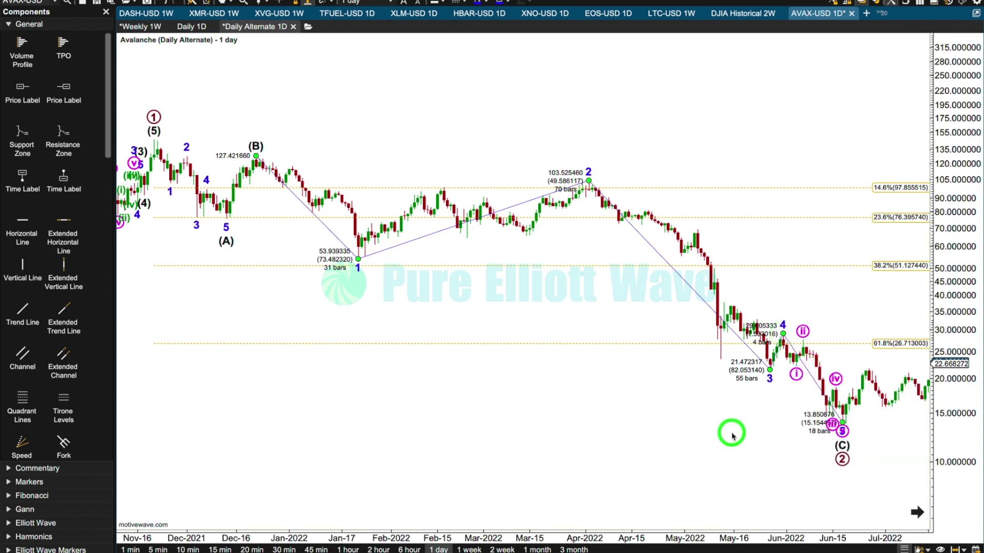
pyautogui.rightClick(675, 272)
pyautogui.moveTo(699, 323)
pyautogui.click(758, 323)
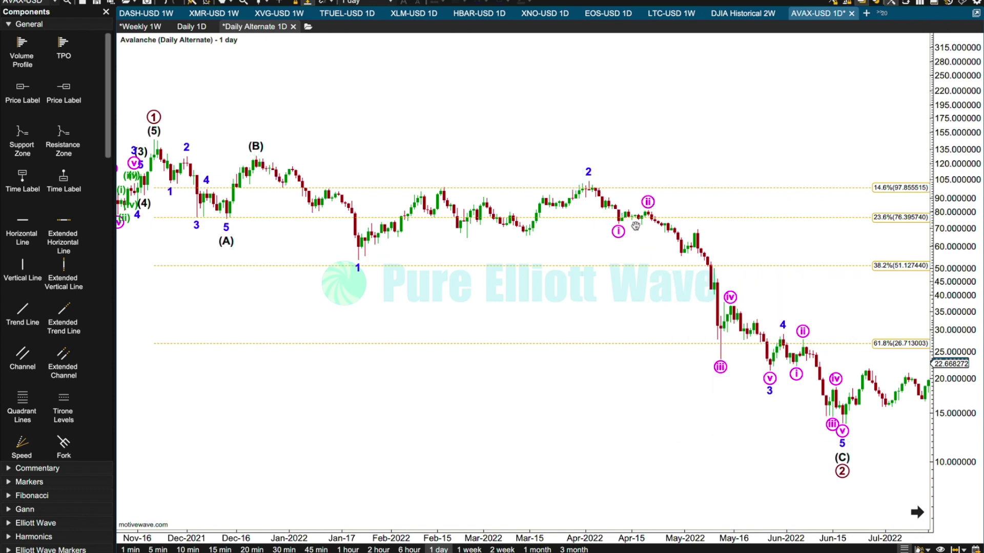
# Step: Decompose circled wave iii within wave 3 of (C) as an Impulse with subwaves (i) to (v)
pyautogui.click(648, 202)
pyautogui.rightClick(680, 272)
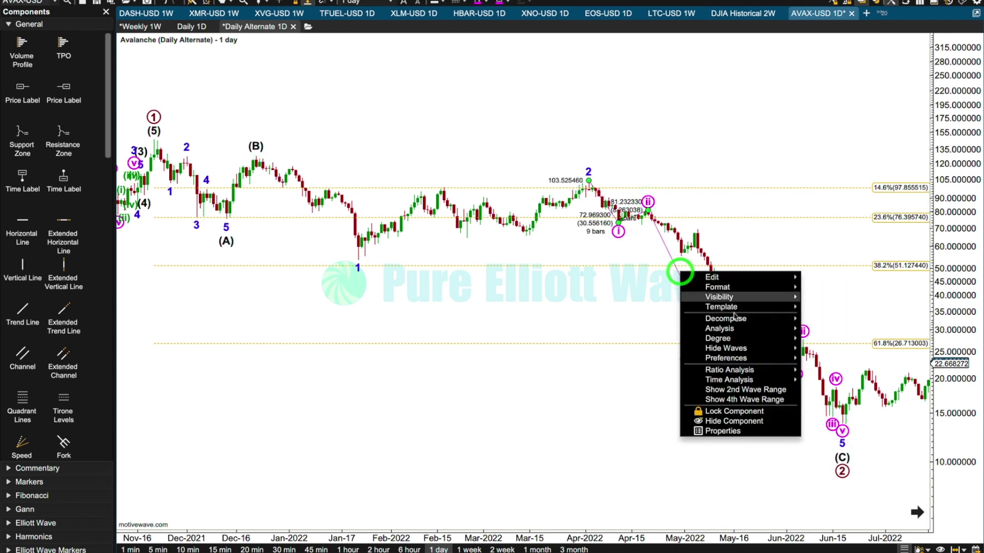
pyautogui.moveTo(735, 318)
pyautogui.click(818, 337)
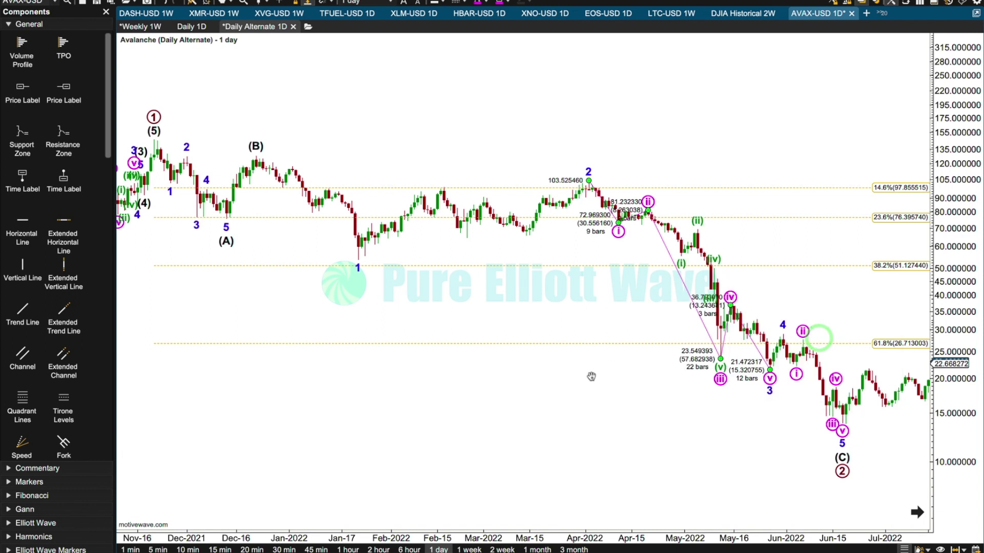
pyautogui.click(593, 439)
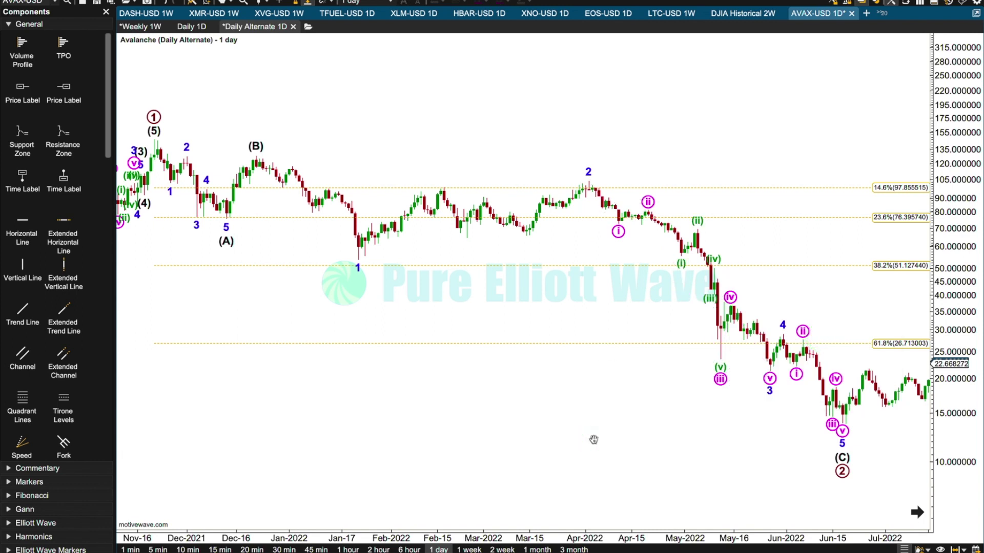
# Step: Decompose wave 1 of (C) as an Impulse with circled subwaves i to v
pyautogui.click(251, 144)
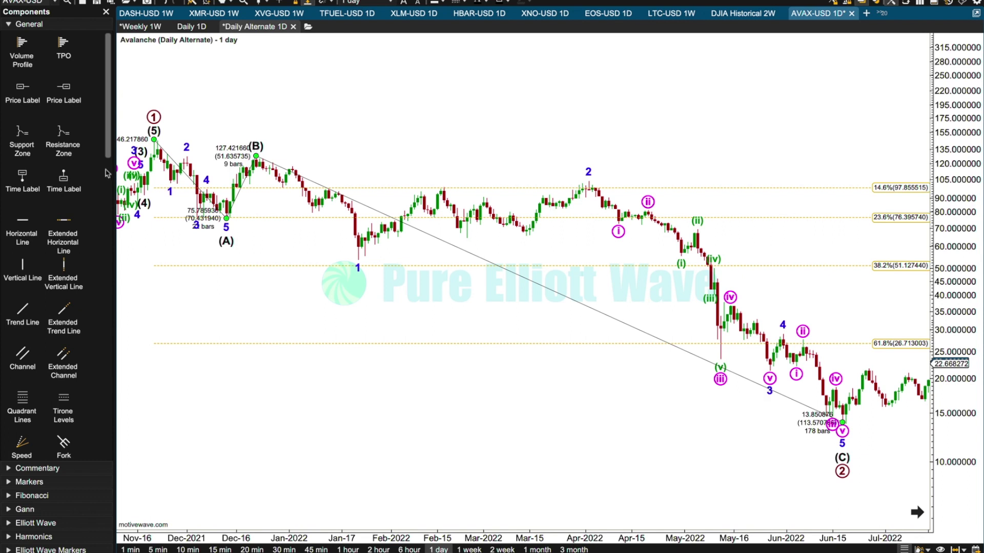
pyautogui.click(357, 276)
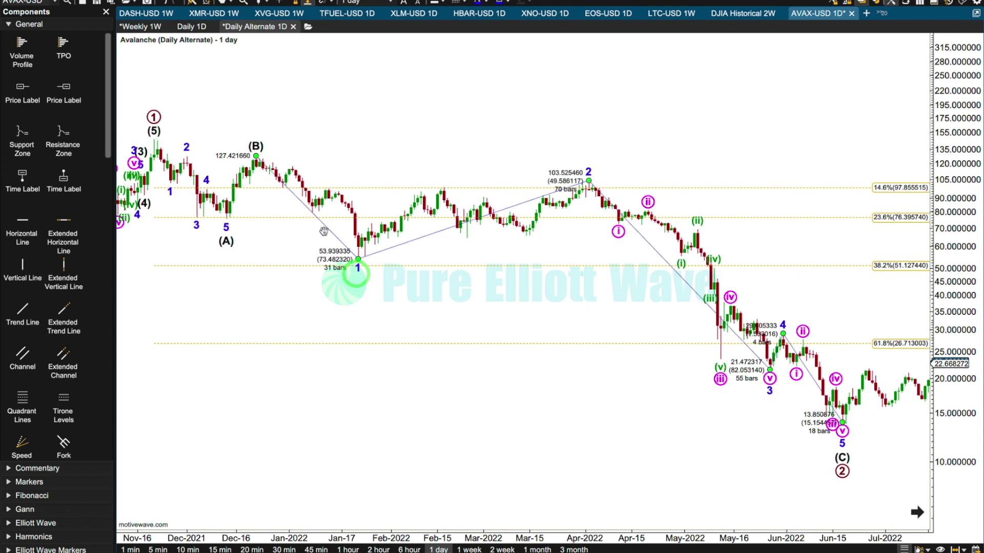
pyautogui.rightClick(332, 234)
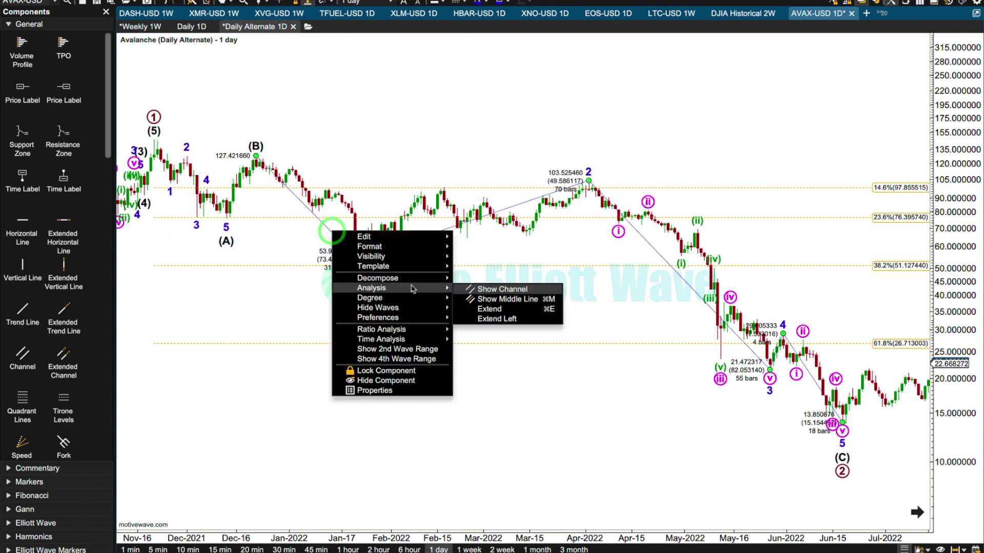
pyautogui.moveTo(389, 278)
pyautogui.click(470, 300)
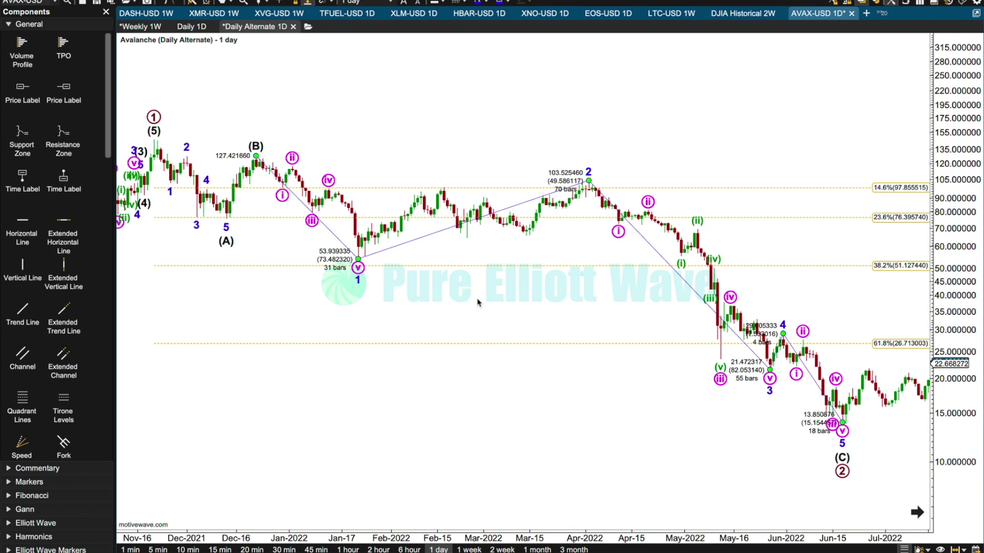
# Step: Turn off the semi-log scale to view the recent price action on a linear scale, and restore the semi-log scale
pyautogui.moveTo(758, 118); pyautogui.dragTo(605, 112)
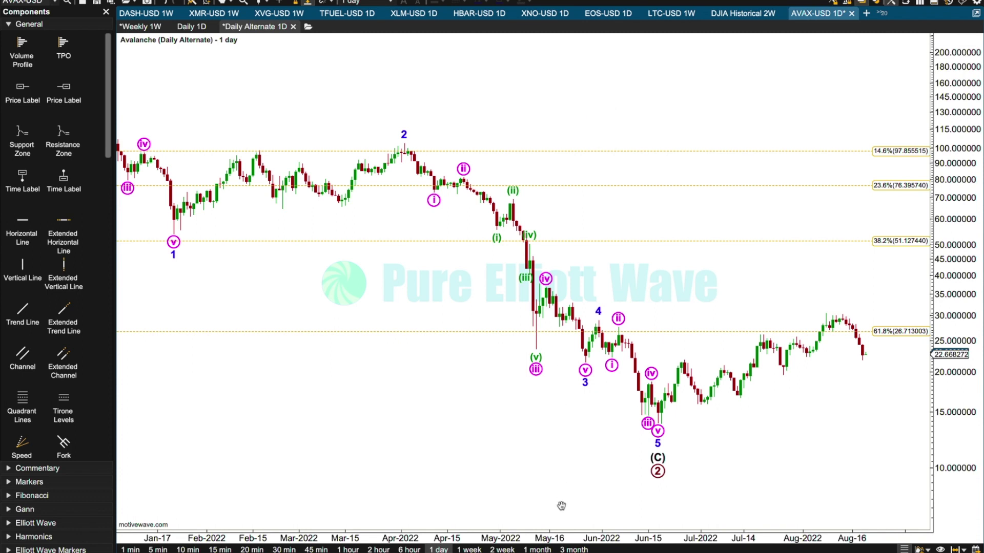
pyautogui.moveTo(558, 533); pyautogui.dragTo(587, 512)
pyautogui.moveTo(549, 329); pyautogui.dragTo(927, 322)
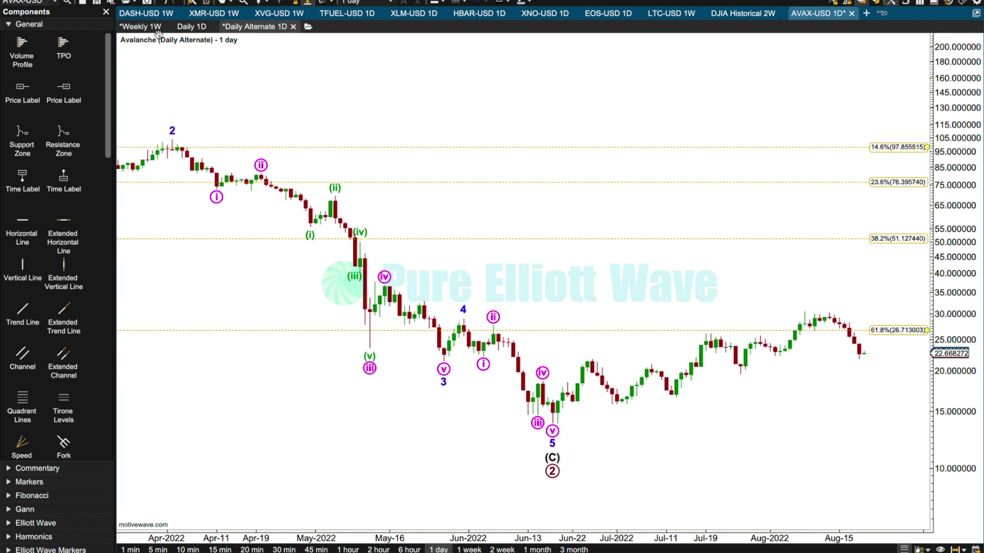
pyautogui.click(152, 1)
pyautogui.click(174, 22)
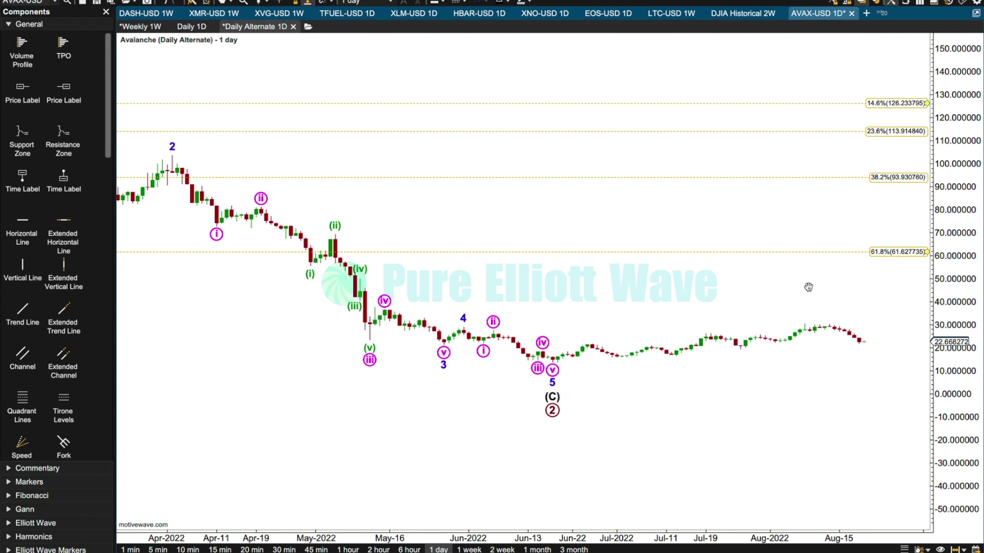
pyautogui.click(915, 269)
pyautogui.click(169, 1)
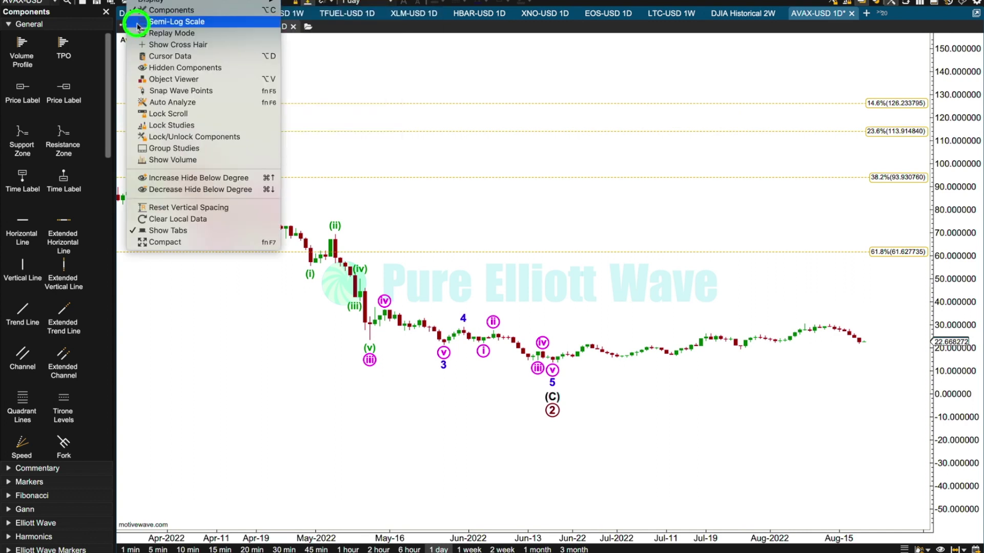
pyautogui.click(137, 21)
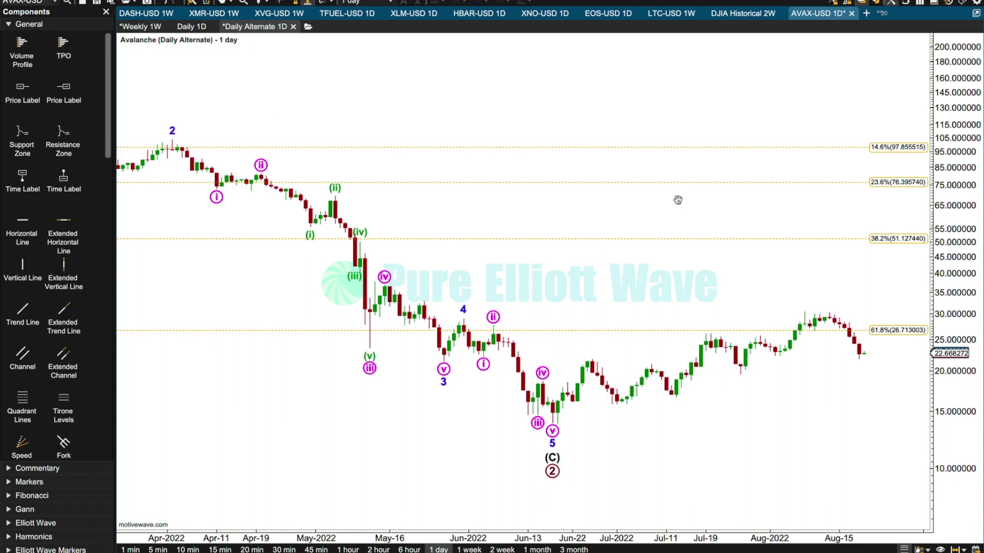
# Step: Decompose the projected upward wave following circled wave 2 as an Impulse
pyautogui.click(898, 347)
pyautogui.moveTo(898, 347); pyautogui.dragTo(706, 352)
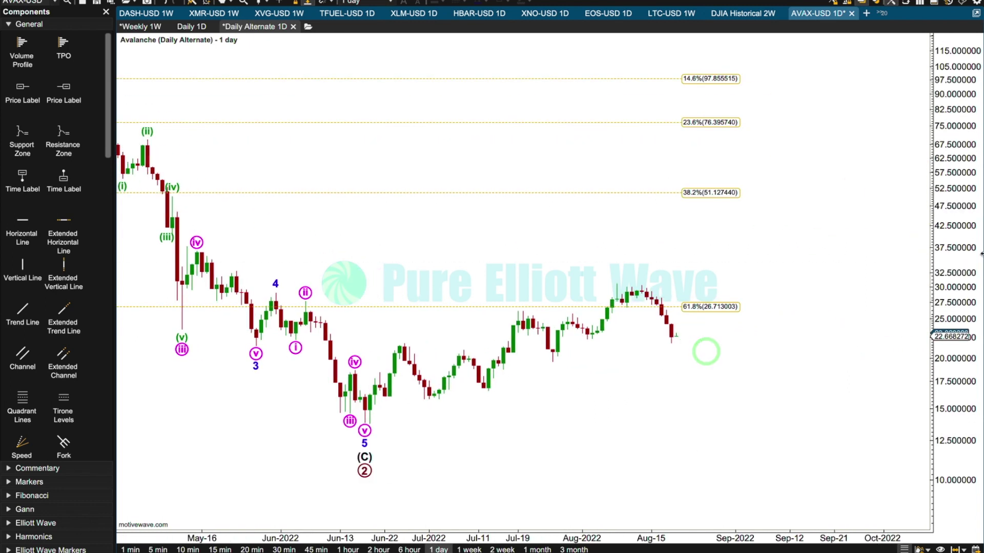
pyautogui.moveTo(931, 231); pyautogui.dragTo(455, 533)
pyautogui.moveTo(680, 477); pyautogui.dragTo(450, 474)
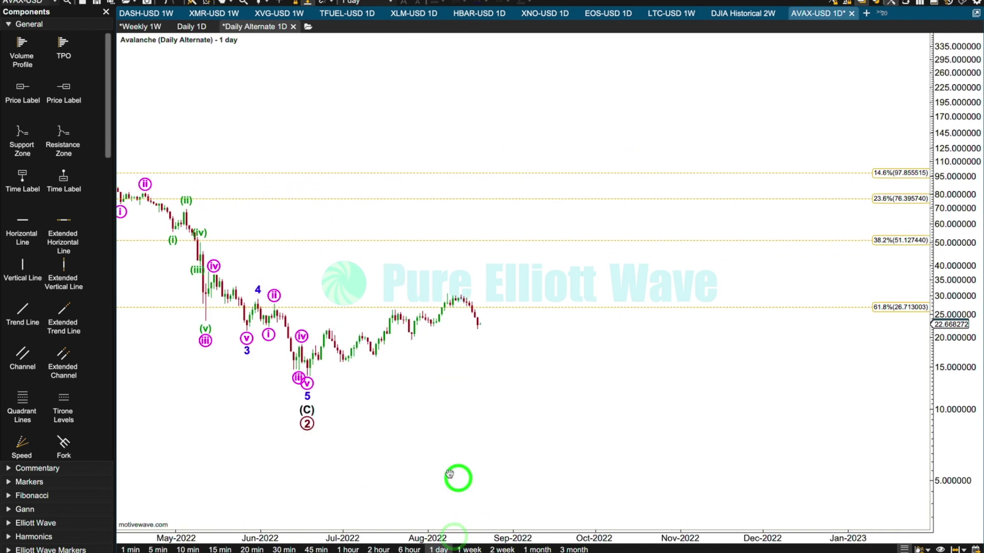
pyautogui.click(307, 424)
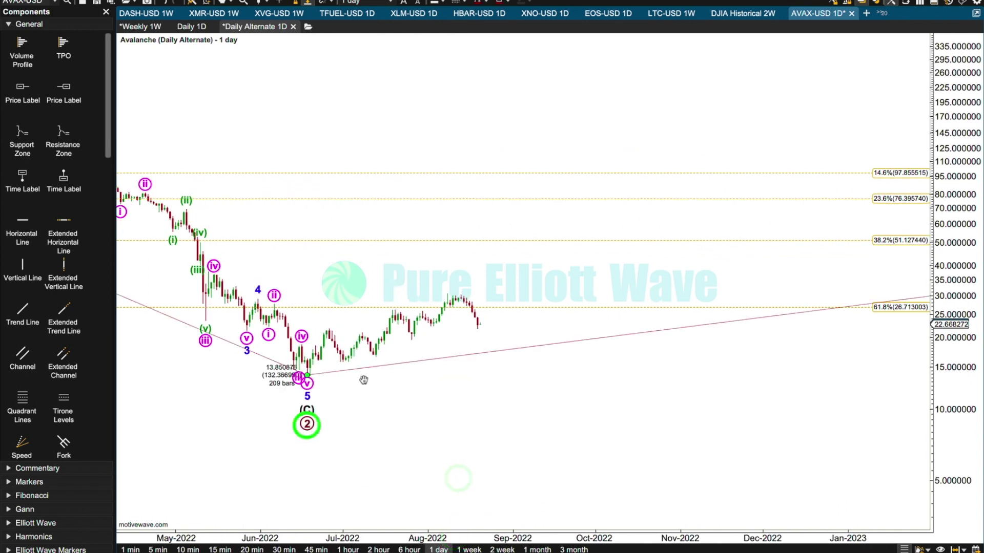
pyautogui.rightClick(390, 367)
pyautogui.moveTo(451, 435)
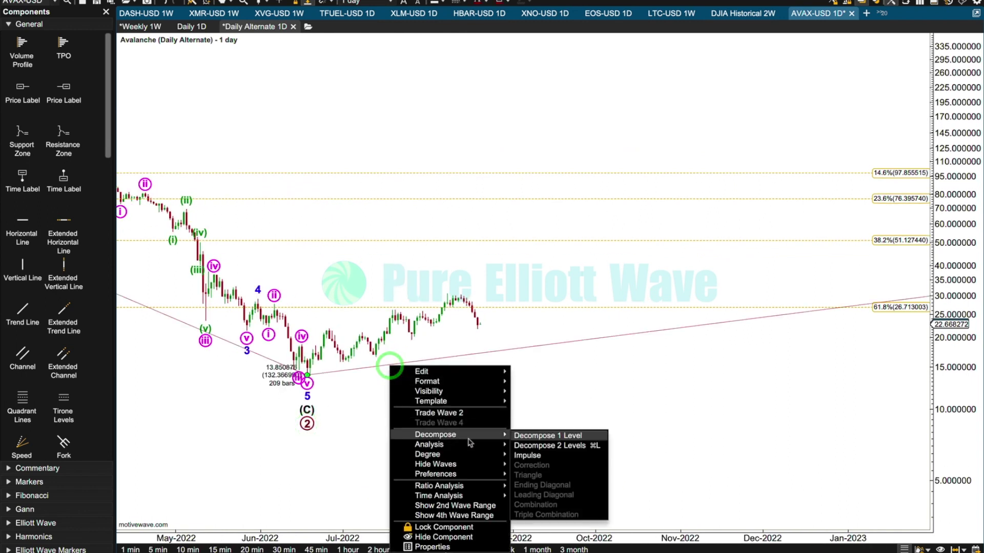
pyautogui.click(530, 456)
# Step: Place projected wave (1) at about 63.9 in late October 2022 and wave (2) at about 28.4 in late November
pyautogui.moveTo(452, 293); pyautogui.dragTo(653, 217)
pyautogui.moveTo(673, 248); pyautogui.dragTo(809, 118)
pyautogui.moveTo(653, 343); pyautogui.dragTo(744, 308)
pyautogui.moveTo(810, 274); pyautogui.dragTo(909, 284)
pyautogui.moveTo(537, 386); pyautogui.dragTo(718, 401)
pyautogui.click(835, 223)
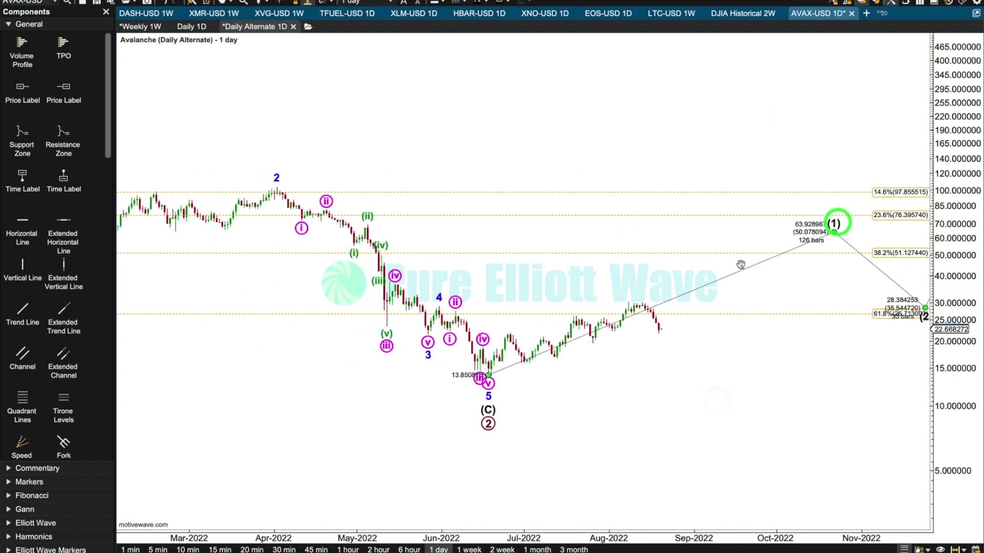
# Step: Decompose projected wave (1) as an Impulse and place its wave 2 at about 17.95 around 18 August 2022
pyautogui.rightClick(733, 277)
pyautogui.moveTo(780, 348)
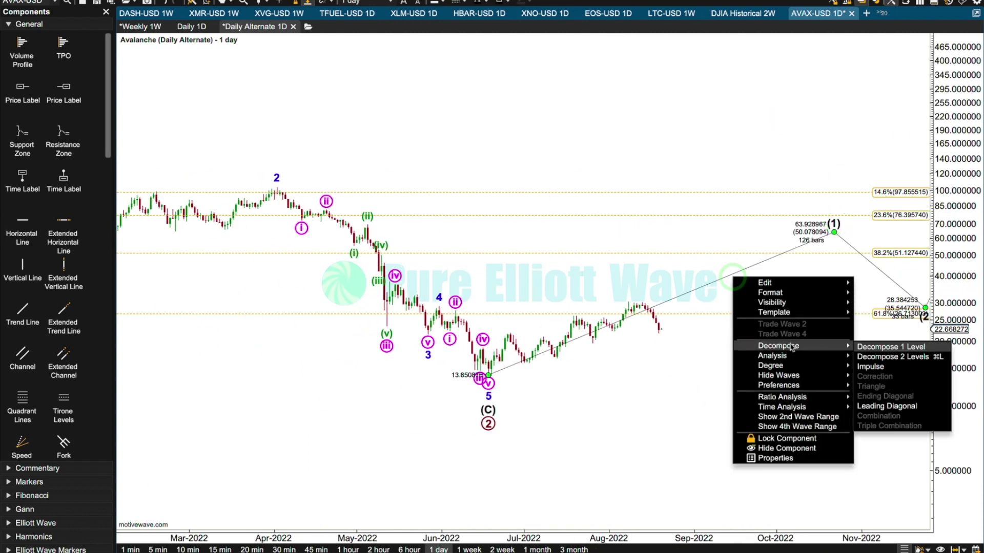
pyautogui.click(872, 366)
pyautogui.moveTo(715, 350); pyautogui.dragTo(657, 352)
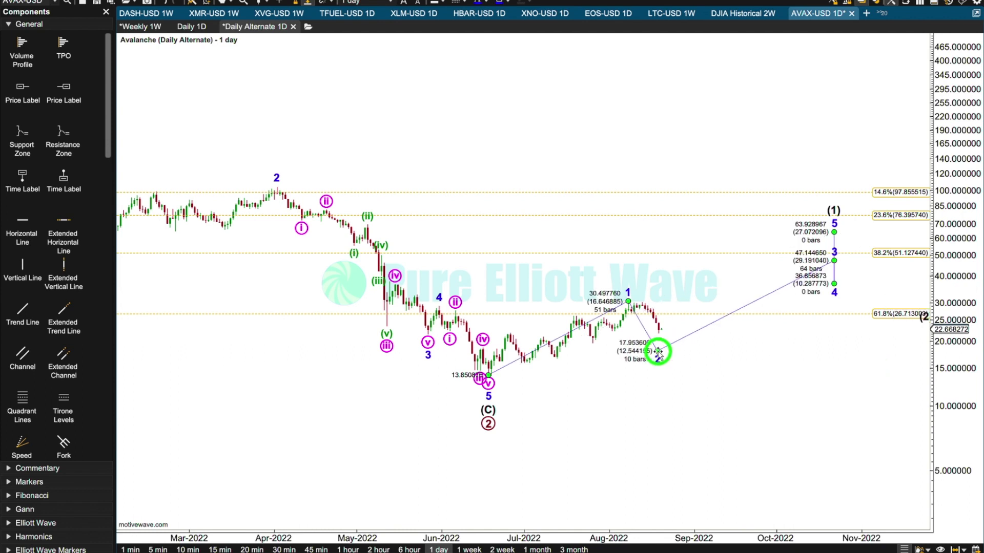
# Step: Decompose the new wave 1, rising from the circled wave 2 low, as a Leading Diagonal
pyautogui.rightClick(583, 329)
pyautogui.moveTo(628, 395)
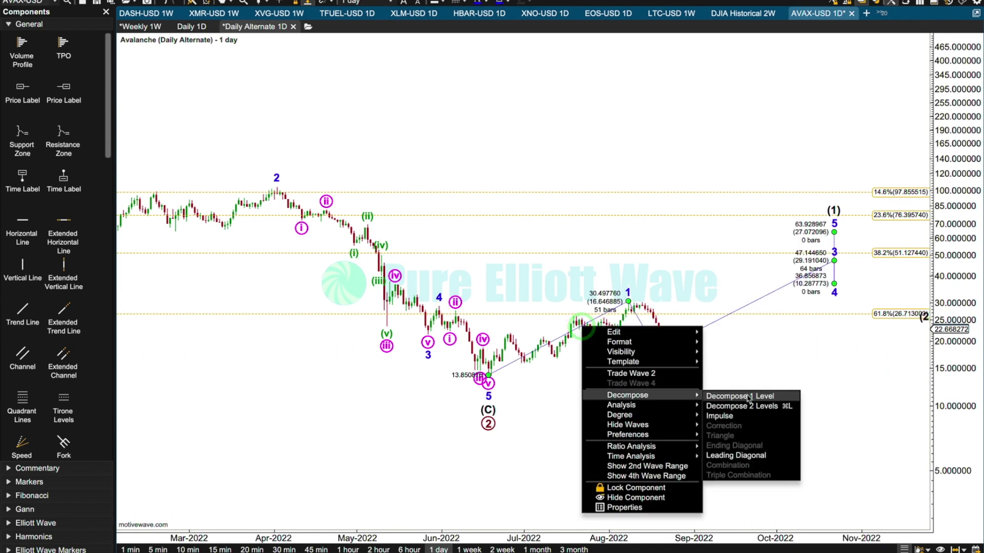
pyautogui.click(724, 455)
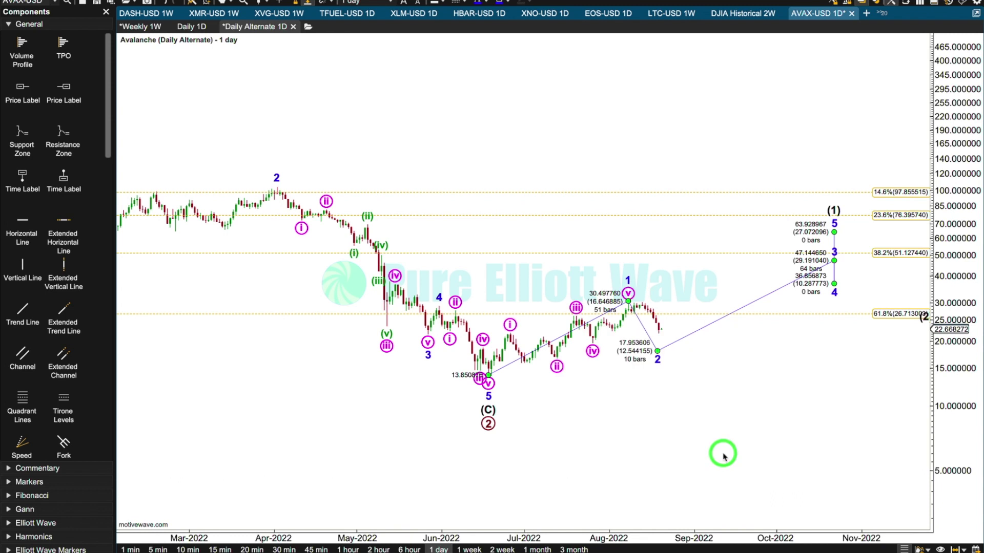
# Step: Show the channel lines for the leading diagonal with circled subwaves i to v in wave 1
pyautogui.click(593, 350)
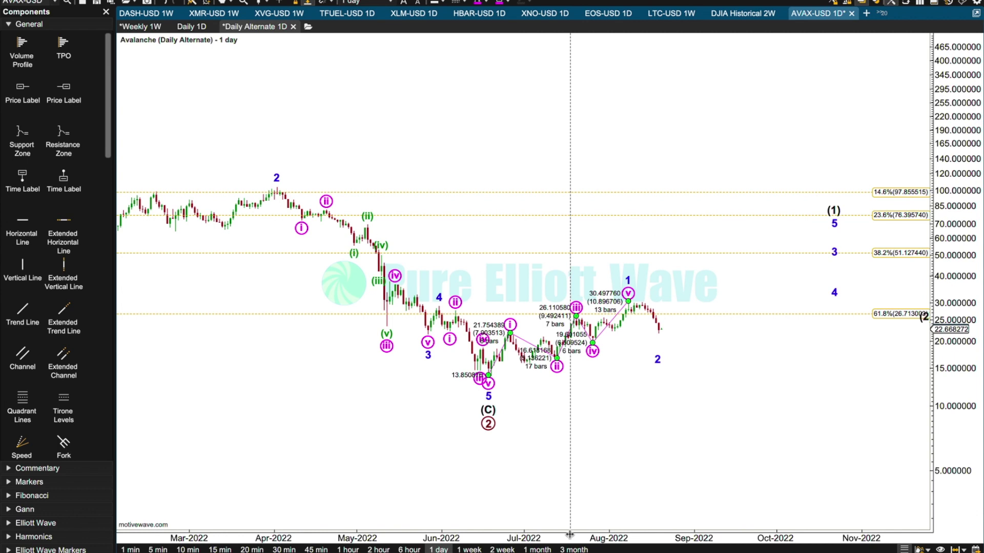
pyautogui.scroll(5, 531, 535)
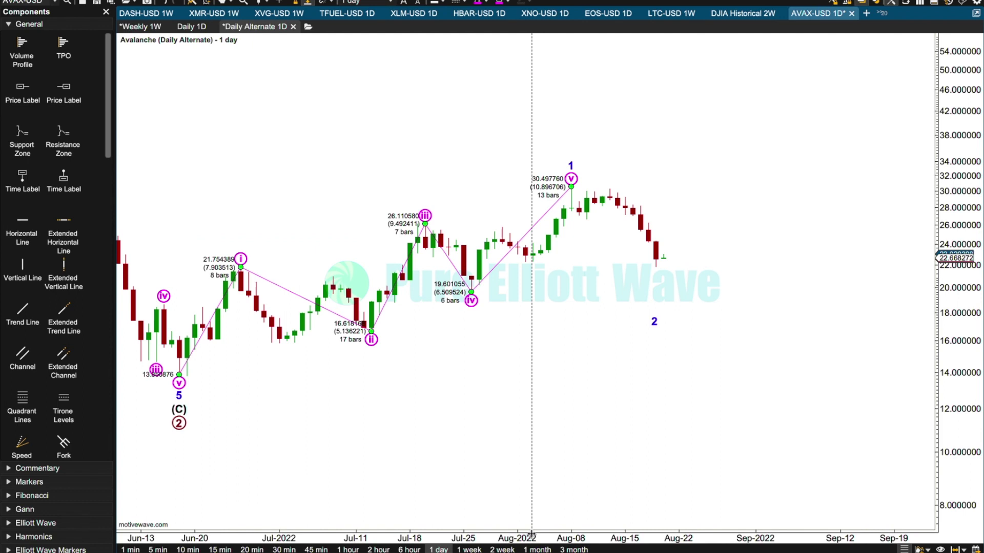
pyautogui.click(393, 298)
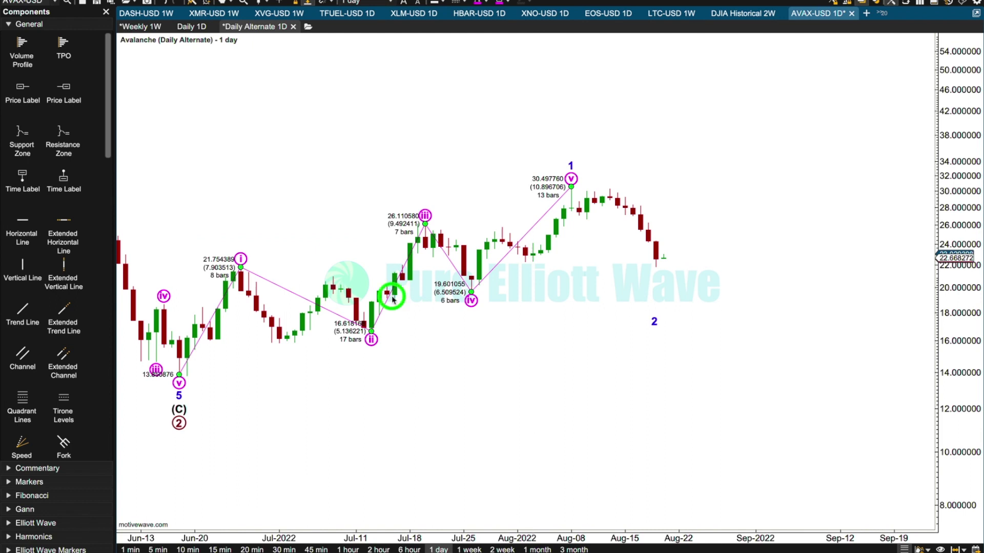
pyautogui.rightClick(393, 298)
pyautogui.moveTo(446, 353)
pyautogui.click(510, 355)
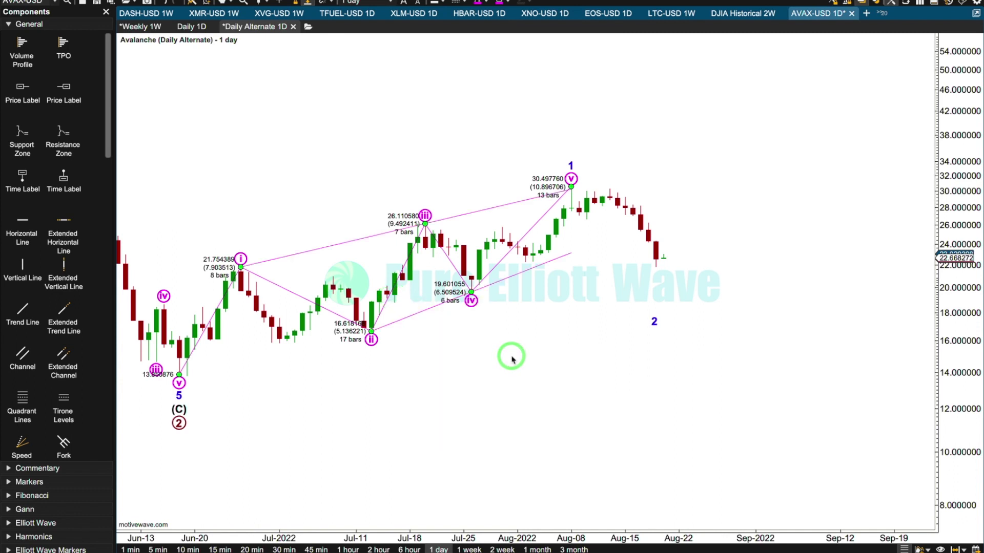
# Step: Move circled wave ii of the leading diagonal to the low at about 15.87 at the end of June 2022
pyautogui.moveTo(611, 407); pyautogui.dragTo(671, 422)
pyautogui.click(433, 339)
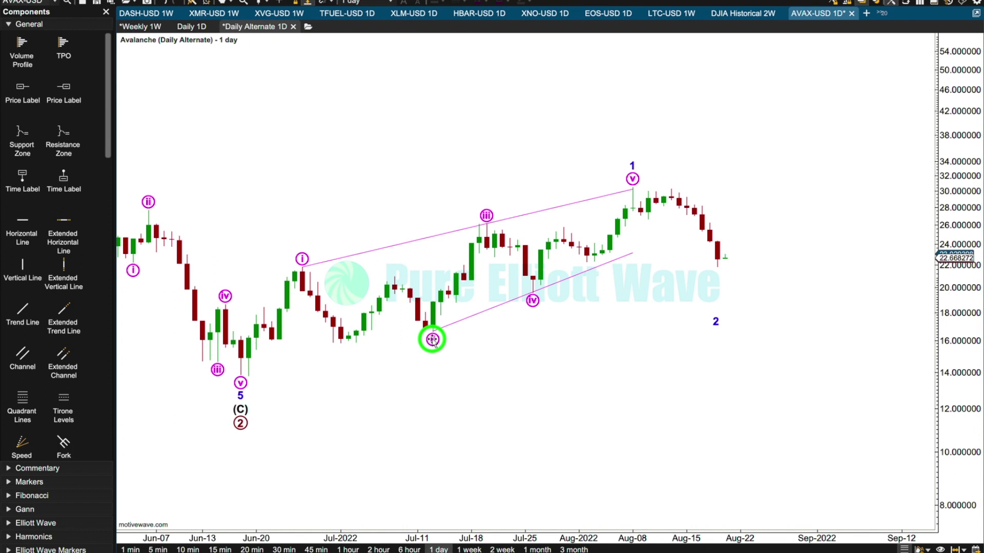
pyautogui.moveTo(433, 340)
pyautogui.mouseDown()
pyautogui.moveTo(339, 360)
pyautogui.moveTo(333, 350)
pyautogui.mouseUp()
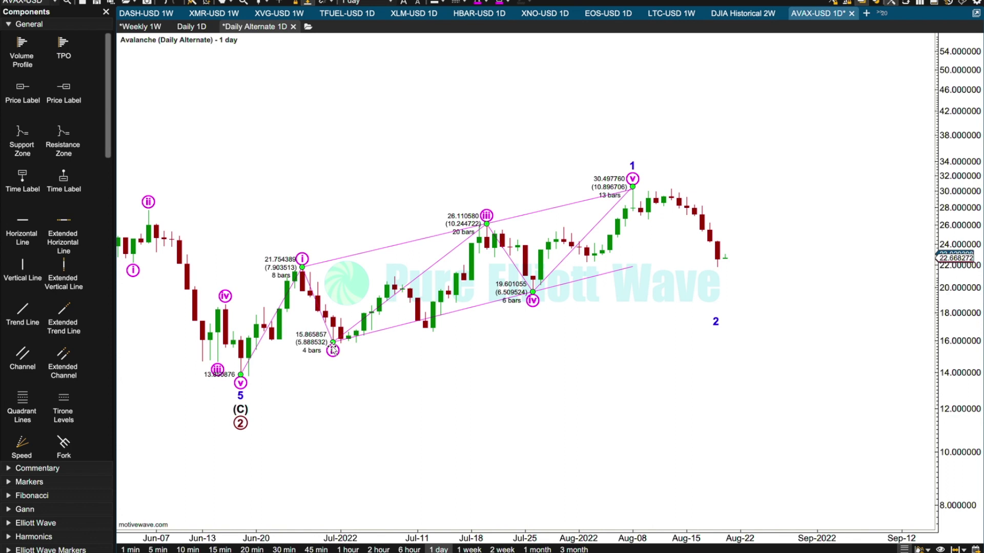
# Step: Turn off the semi-log scale and enlarge the price scale to examine the leading diagonal on a linear scale
pyautogui.rightClick(121, 1)
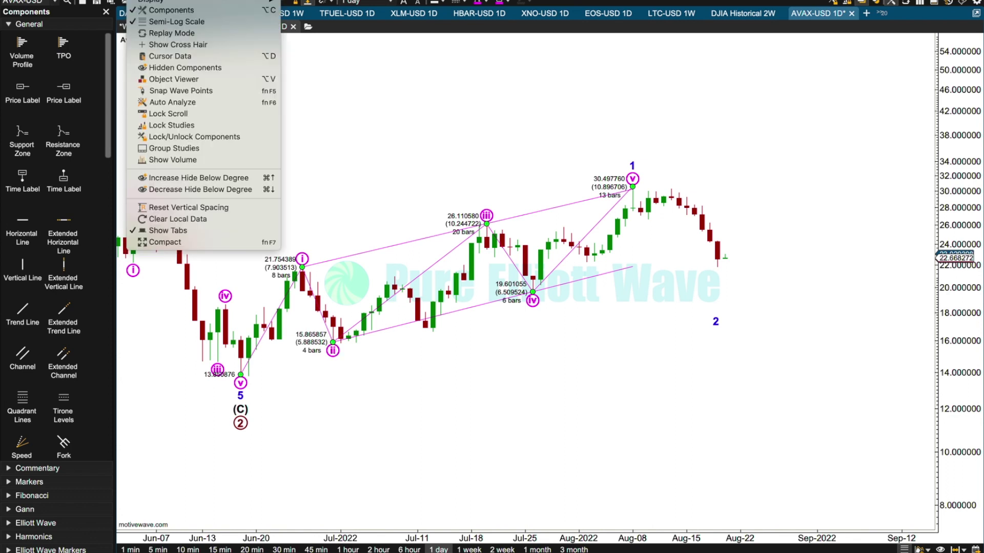
pyautogui.click(144, 19)
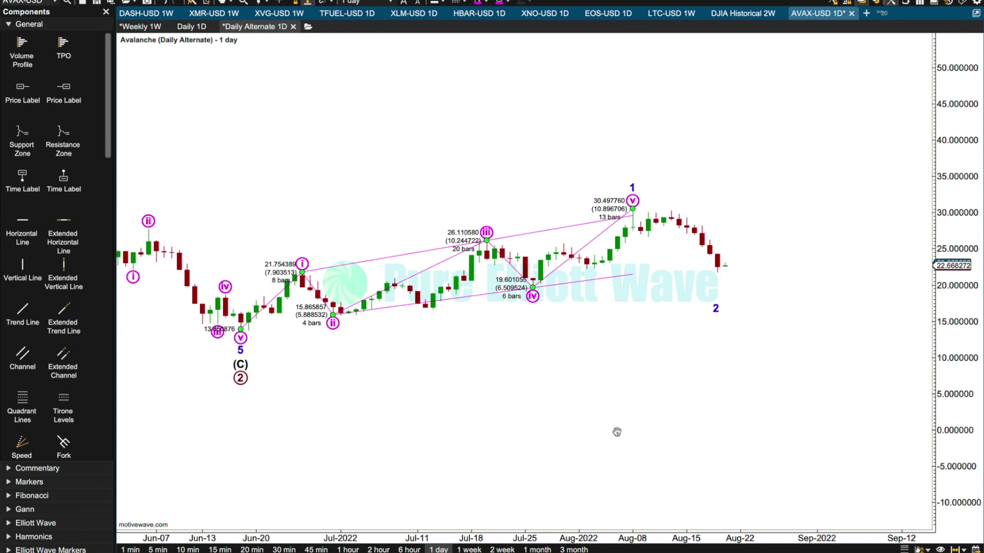
pyautogui.moveTo(931, 280); pyautogui.dragTo(933, 392)
pyautogui.click(435, 349)
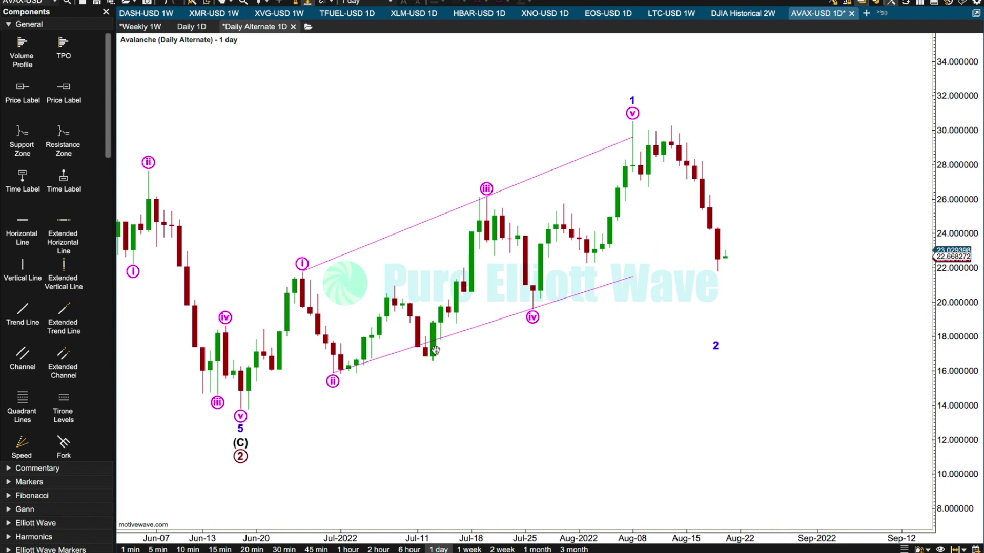
# Step: Draw a horizontal line starting at the circled wave 2 low at about 13.85 and extending to mid-September 2022
pyautogui.moveTo(560, 534); pyautogui.dragTo(551, 483)
pyautogui.click(397, 328)
pyautogui.moveTo(397, 327); pyautogui.dragTo(927, 399)
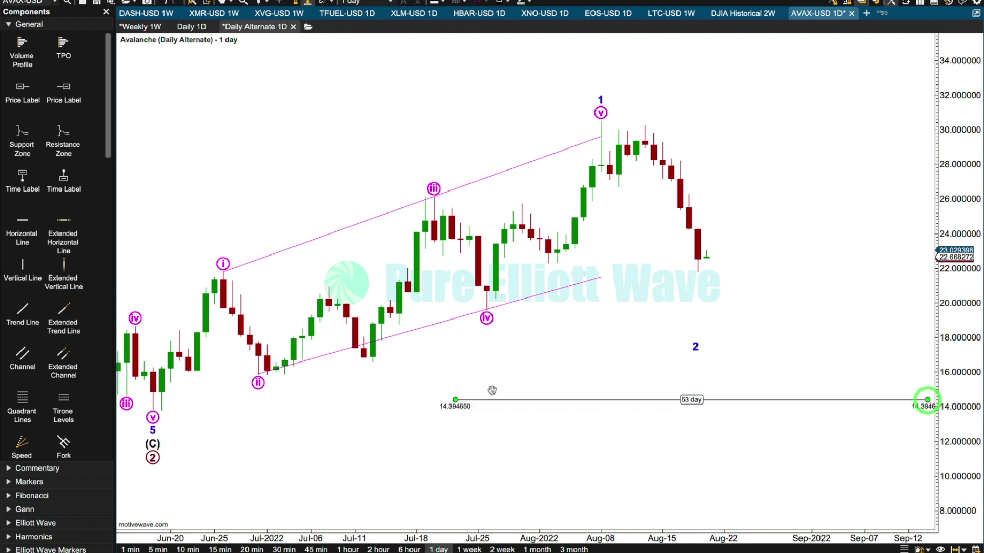
pyautogui.moveTo(458, 400); pyautogui.dragTo(153, 409)
# Step: Format the horizontal line at the circled wave 2 low in teal with a line width of 0.75
pyautogui.click(501, 1)
pyautogui.click(505, 24)
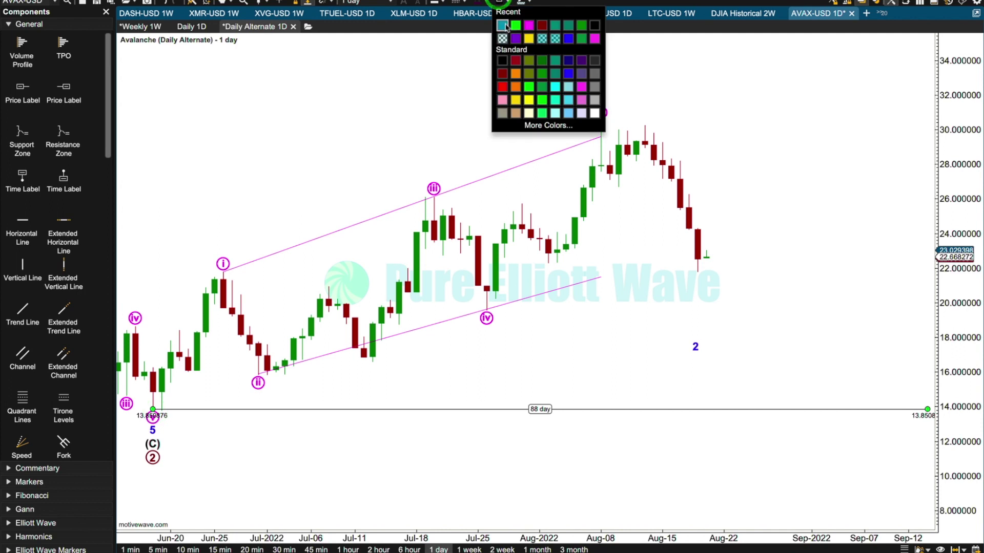
pyautogui.click(436, 2)
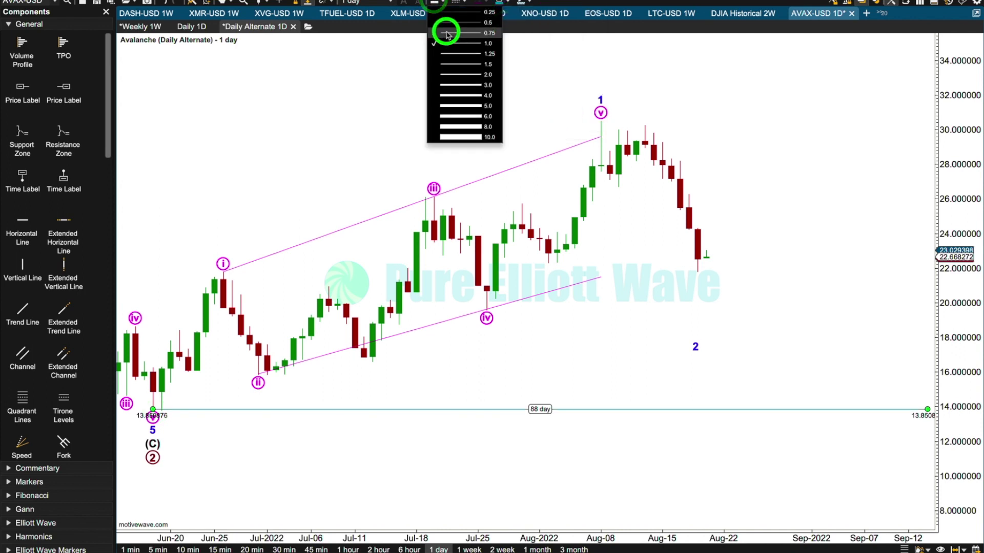
pyautogui.click(446, 33)
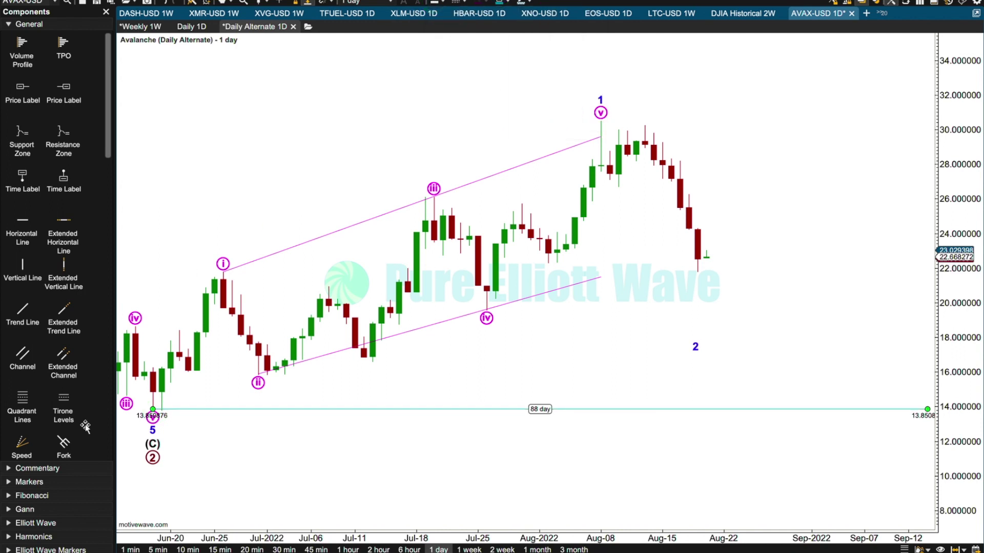
# Step: Draw a Fibonacci price retracement of wave 1 from the 13.85 low to the 30.50 high
pyautogui.click(43, 496)
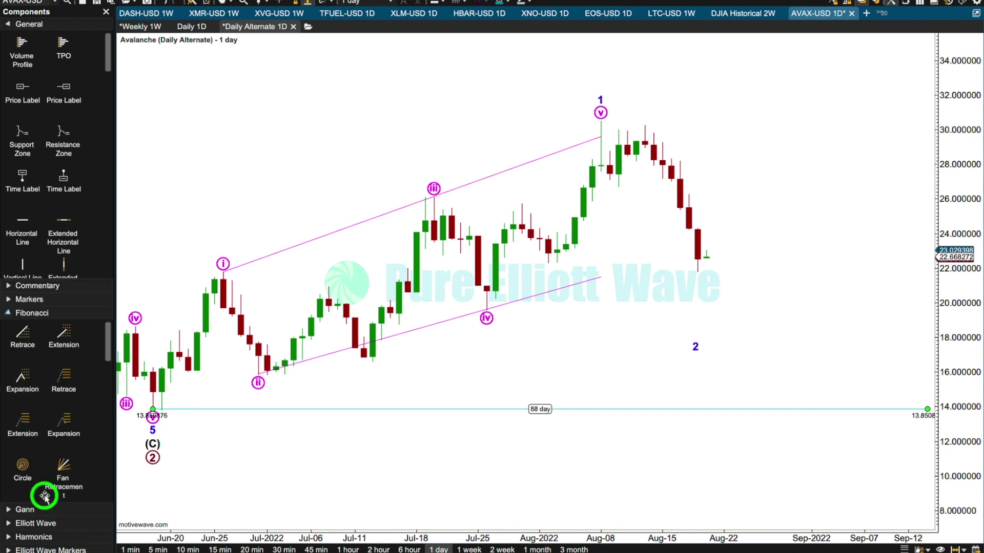
pyautogui.click(65, 135)
pyautogui.click(538, 292)
pyautogui.click(563, 397)
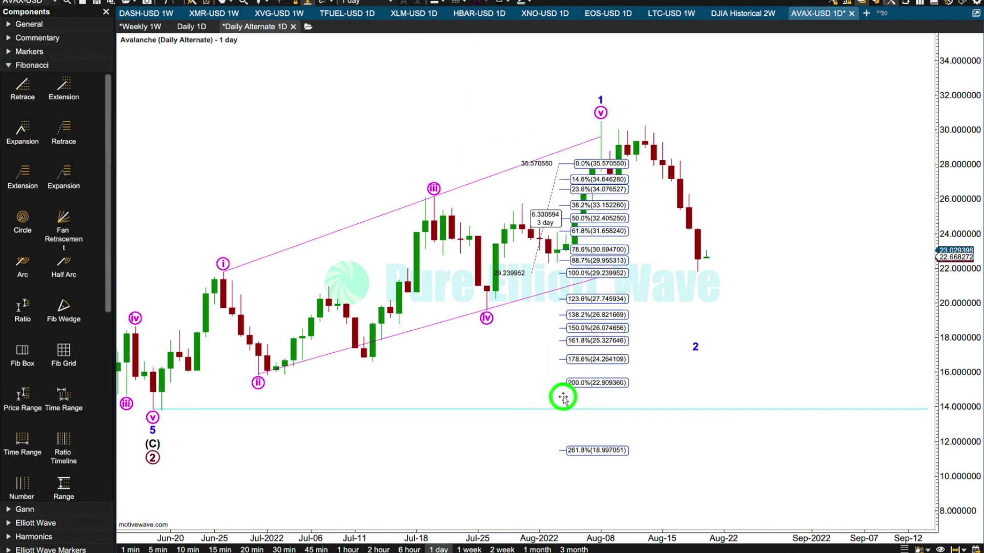
pyautogui.click(597, 121)
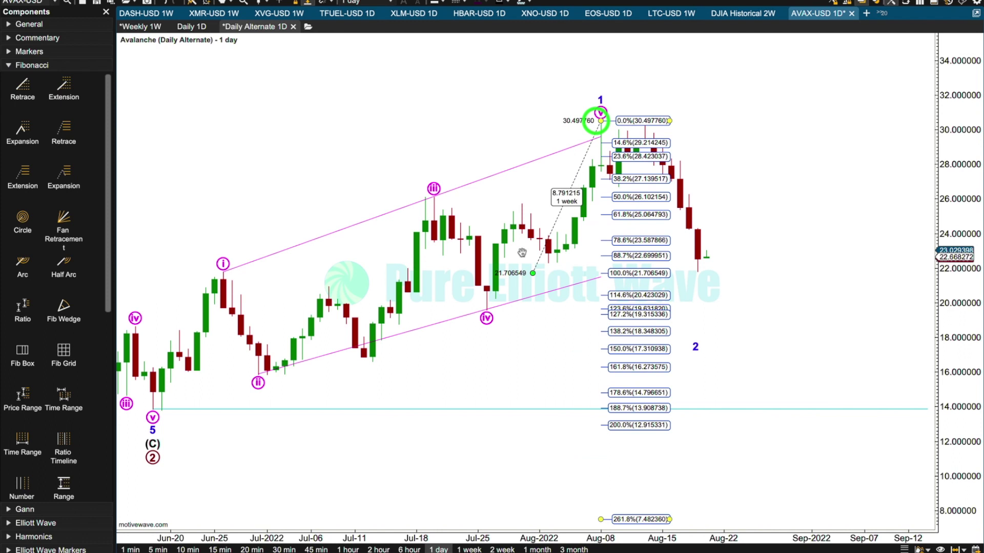
pyautogui.moveTo(533, 274); pyautogui.dragTo(152, 409)
# Step: Extend the retracement levels into September 2022 and move wave 2 to about 19.91 in late August
pyautogui.moveTo(940, 94); pyautogui.dragTo(935, 29)
pyautogui.moveTo(940, 482); pyautogui.dragTo(941, 512)
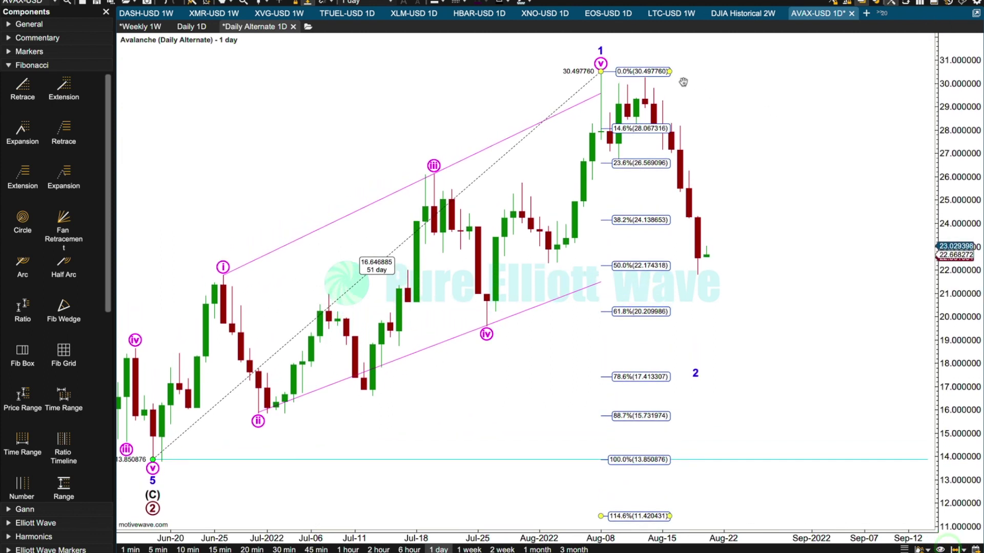
pyautogui.moveTo(668, 71); pyautogui.dragTo(773, 319)
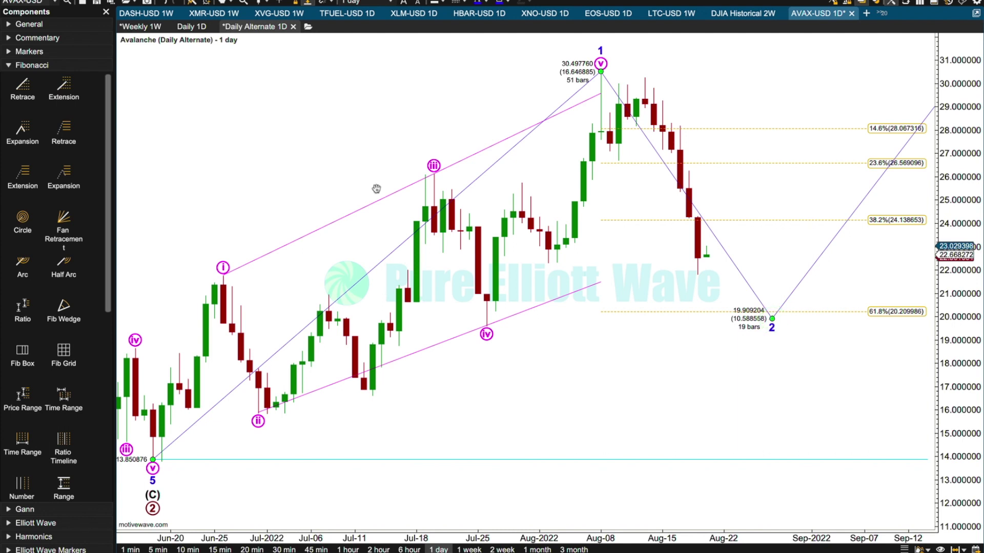
# Step: Restore the semi-log scale and fit the price scale around waves 1 and 2
pyautogui.rightClick(147, 25)
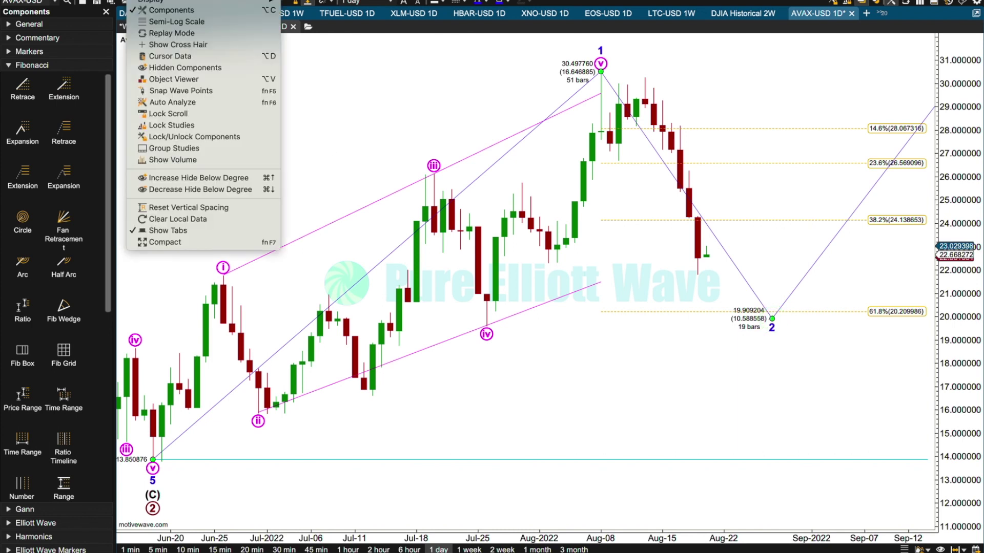
pyautogui.click(147, 23)
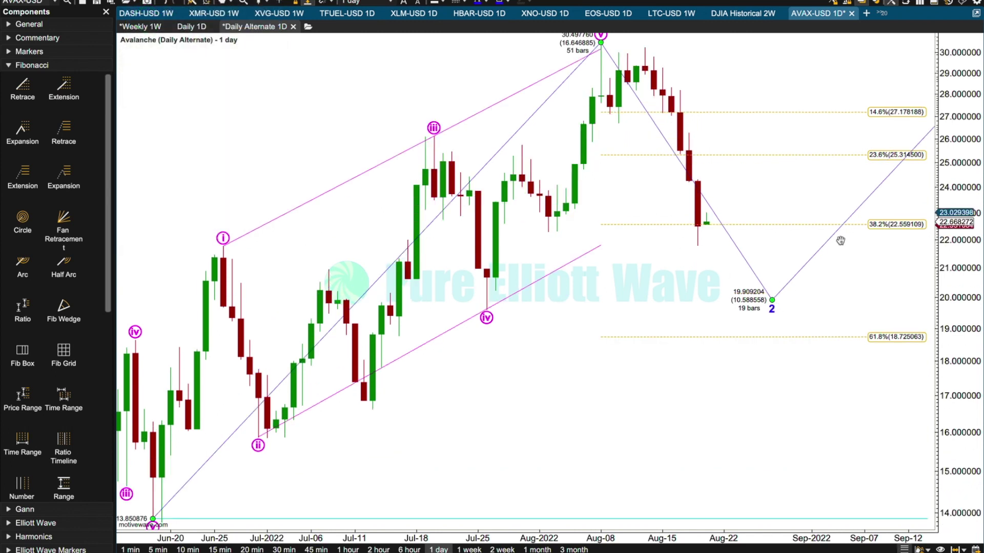
pyautogui.click(948, 50)
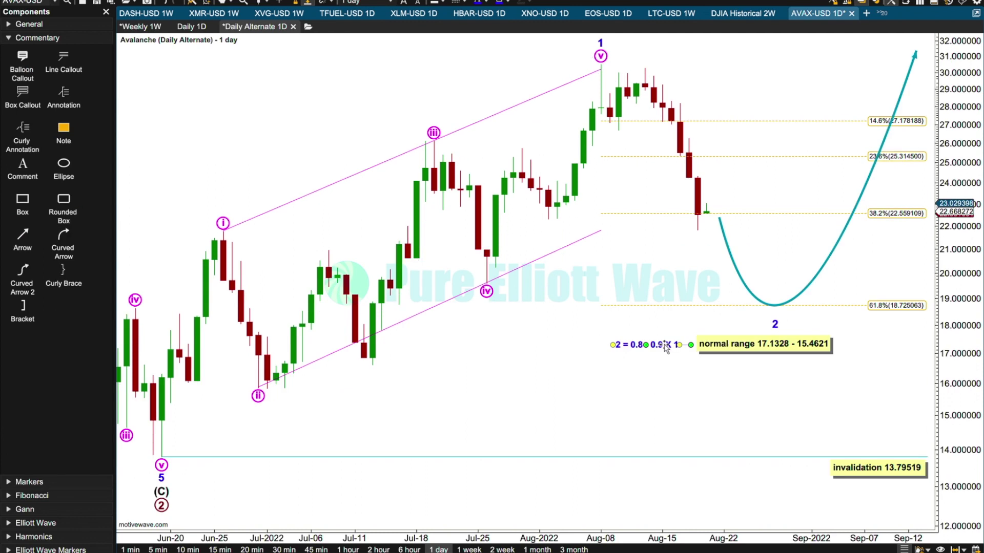
# Step: Examine the projected wave 2 target, the invalidation level and the leading diagonal in wave 1
pyautogui.click(906, 320)
pyautogui.click(756, 325)
pyautogui.click(588, 44)
pyautogui.click(759, 322)
pyautogui.click(193, 484)
pyautogui.click(894, 491)
pyautogui.click(187, 505)
pyautogui.click(187, 506)
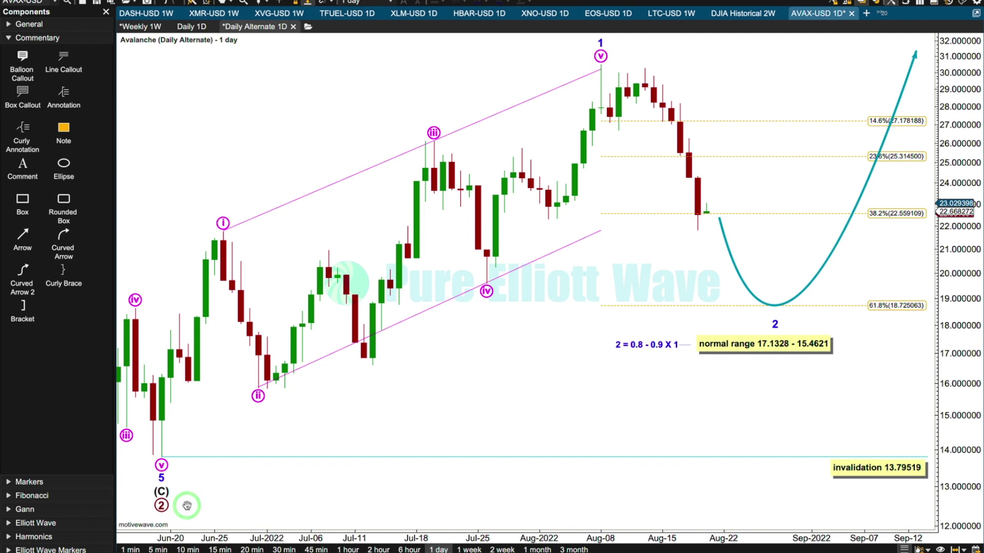
pyautogui.click(187, 328)
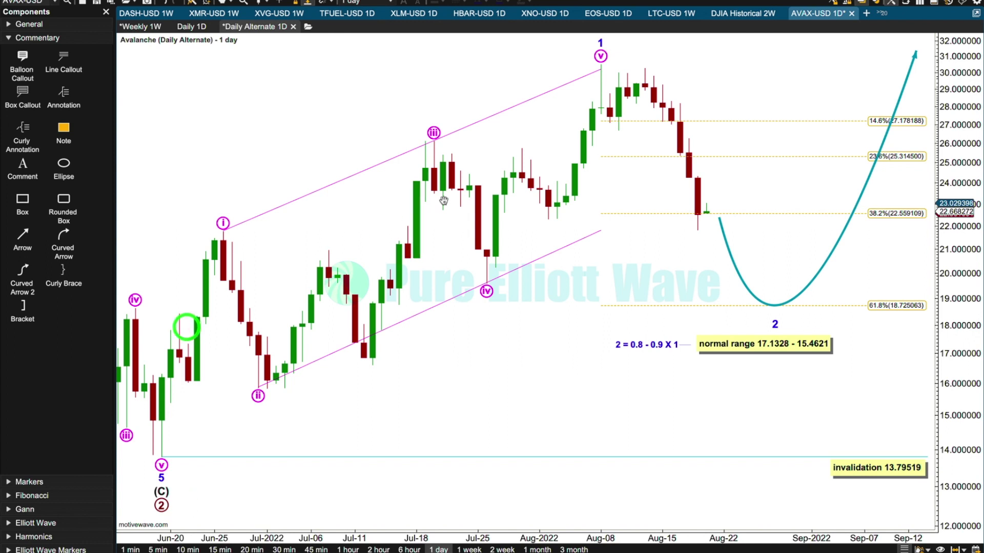
pyautogui.moveTo(460, 193); pyautogui.dragTo(470, 193)
pyautogui.click(600, 110)
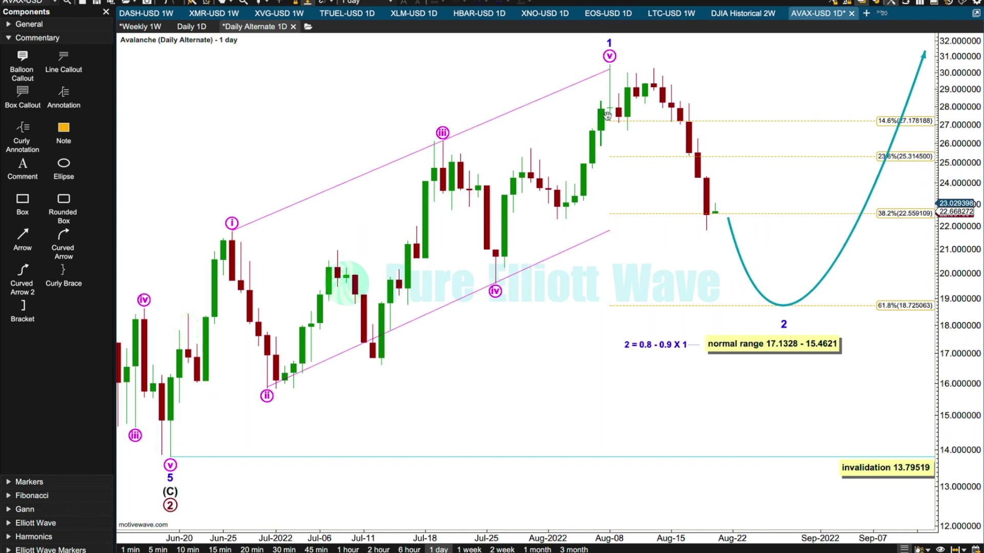
# Step: Examine the normal range noted for wave 2 and its 0.8 to 0.9 relationship to wave 1
pyautogui.click(765, 333)
pyautogui.moveTo(789, 362); pyautogui.dragTo(780, 362)
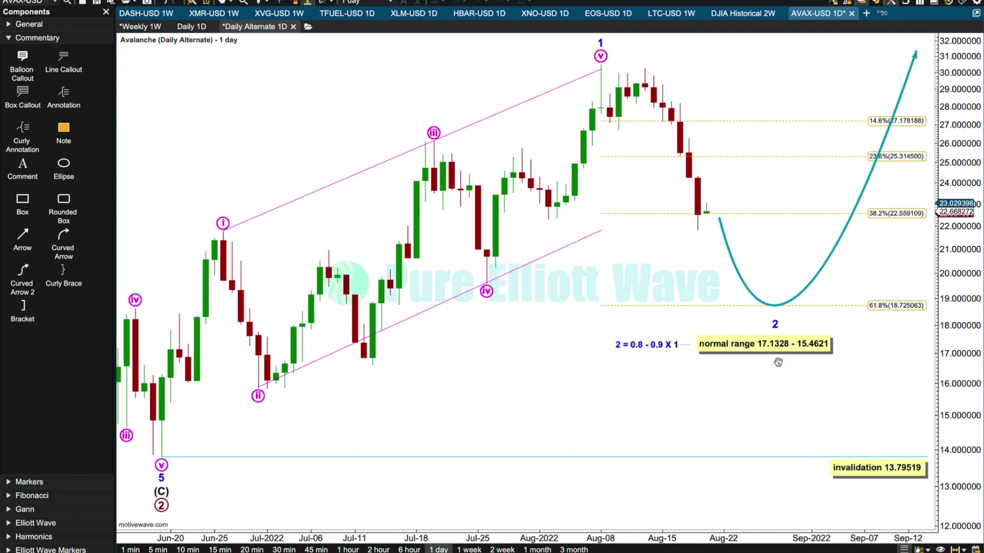
pyautogui.click(631, 359)
pyautogui.click(658, 358)
pyautogui.click(675, 357)
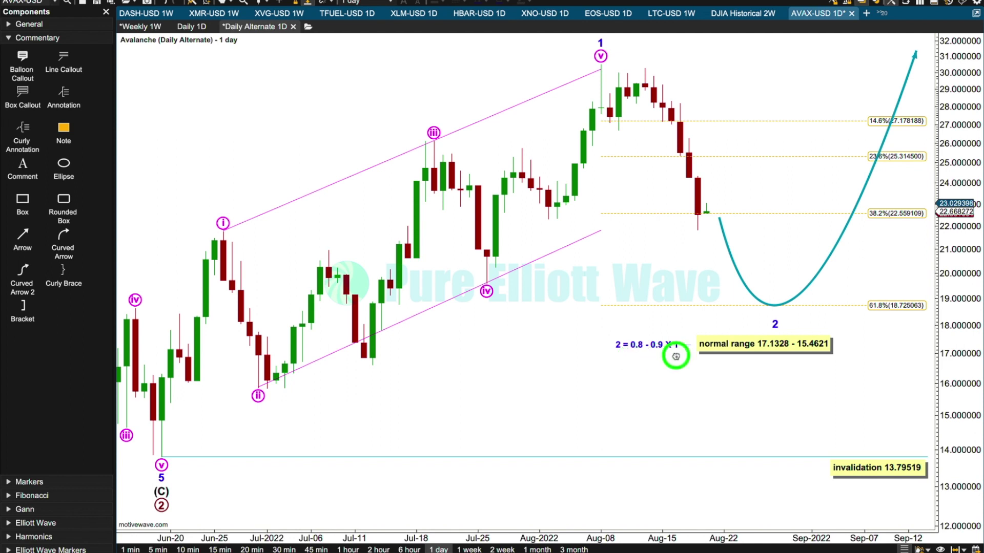
pyautogui.click(773, 367)
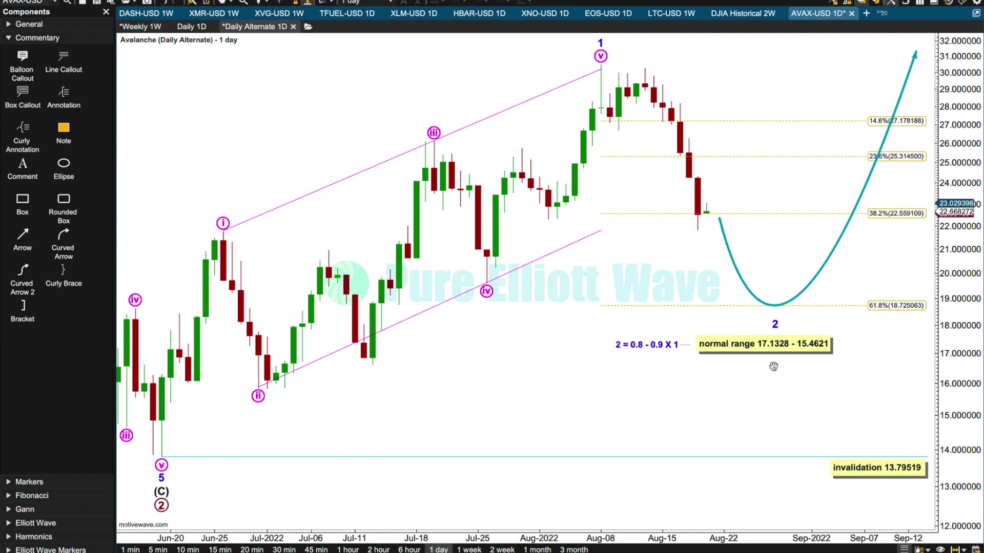
pyautogui.click(818, 363)
# Step: Decompose wave 2, falling from the wave 1 high, as a Correction
pyautogui.click(777, 323)
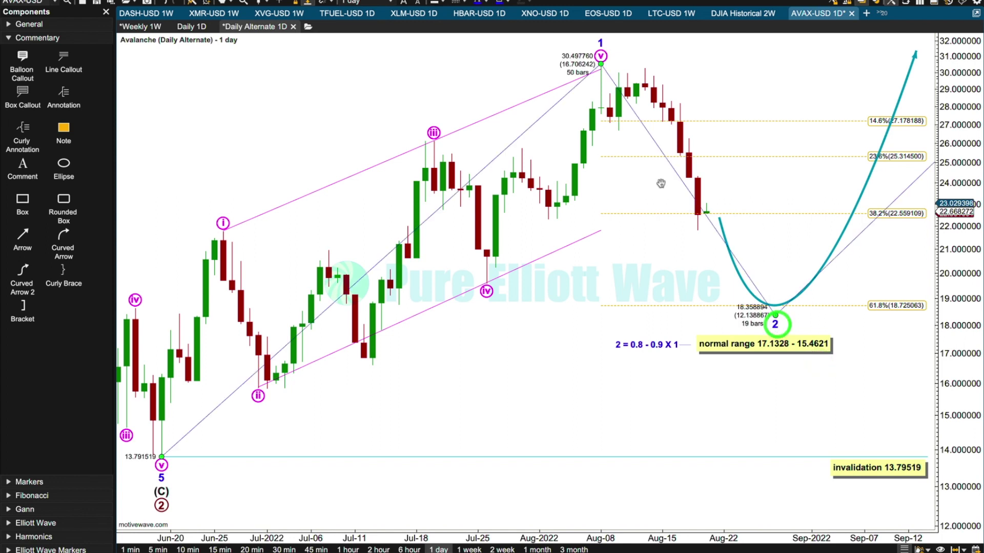
pyautogui.rightClick(642, 128)
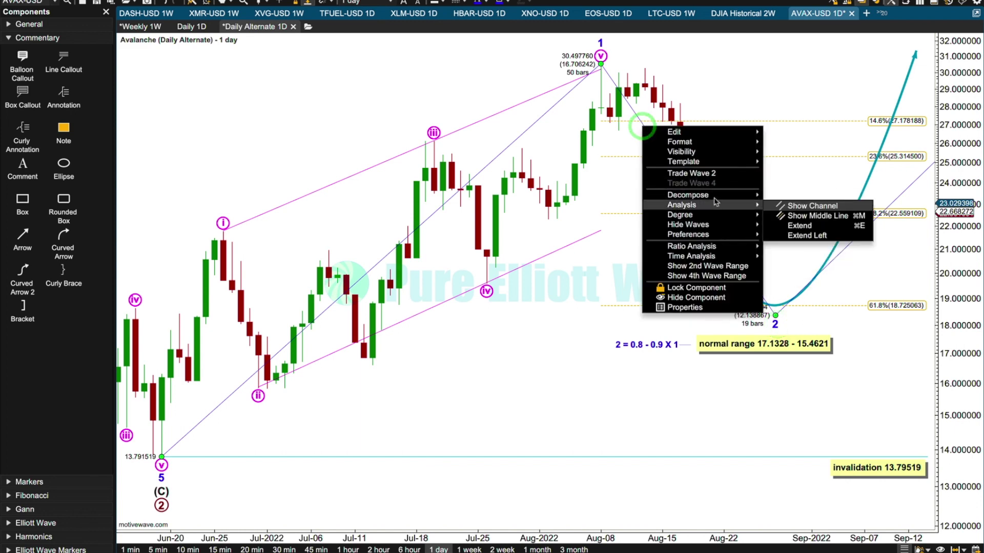
pyautogui.moveTo(718, 195)
pyautogui.click(779, 225)
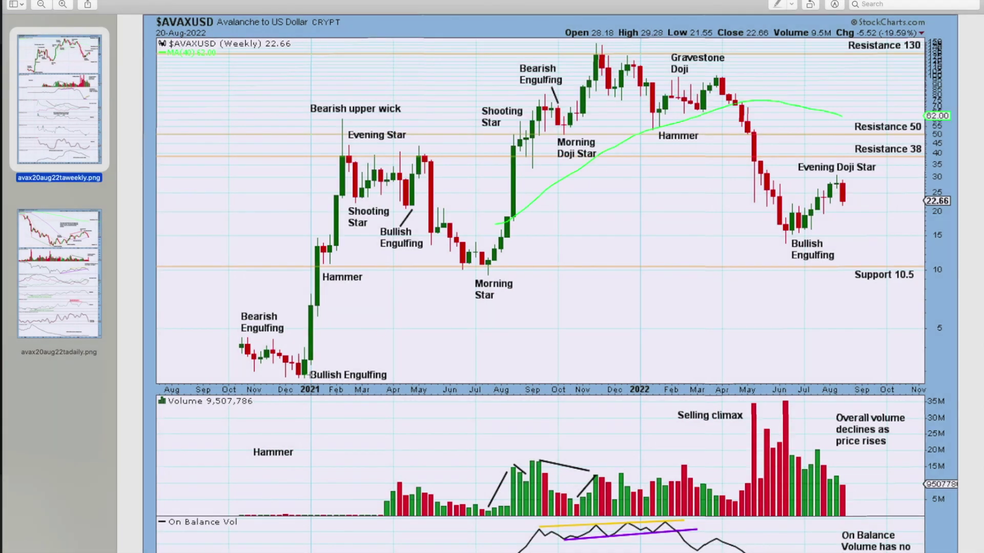
# Step: Examine the early 2021 rise on the weekly StockCharts image of Avalanche, from the Bullish Engulfing low to the Bearish upper wick
pyautogui.click(305, 376)
pyautogui.click(303, 372)
pyautogui.click(317, 293)
pyautogui.click(332, 223)
pyautogui.click(345, 144)
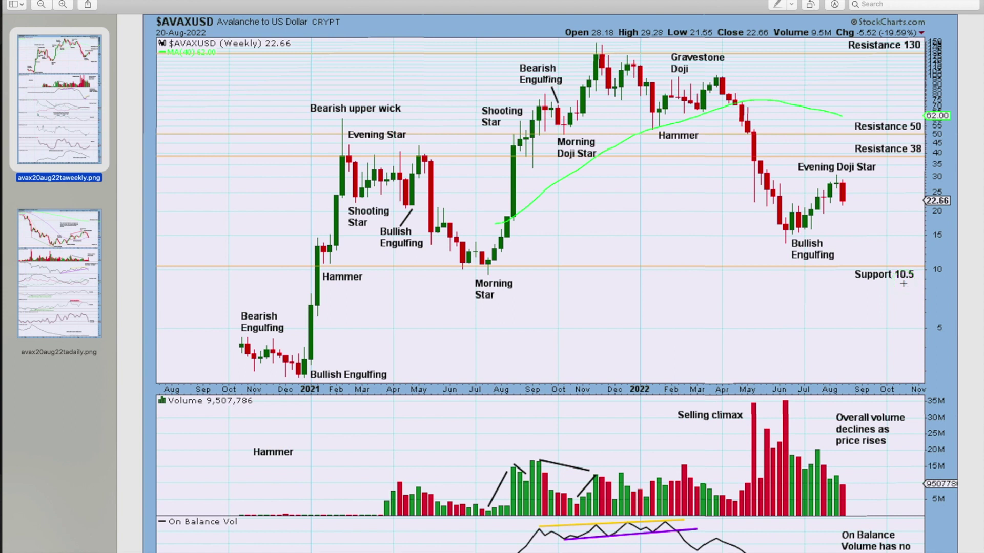
# Step: Examine the volume, On Balance Volume, ADX and RSI readings on the weekly Avalanche image against its price swings
pyautogui.scroll(-8, 904, 284)
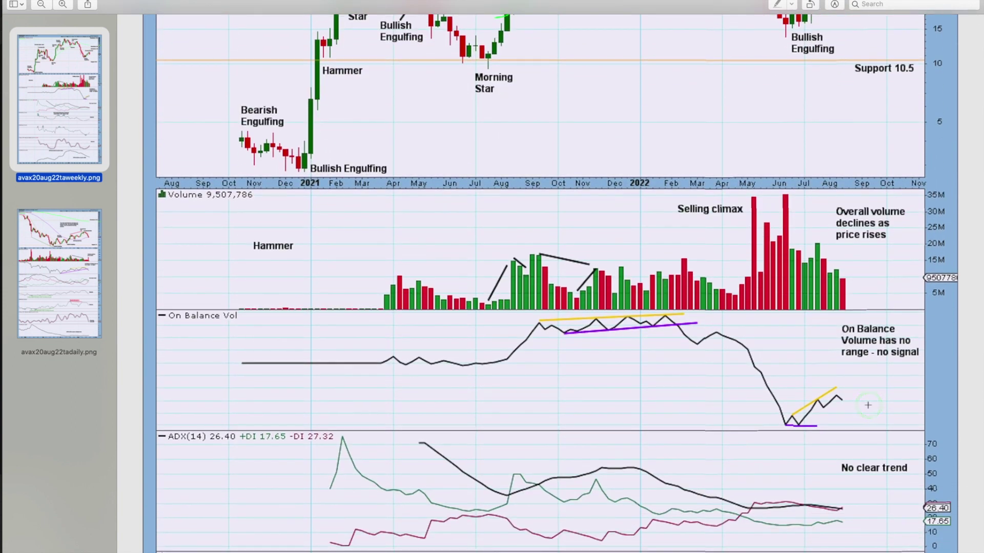
pyautogui.scroll(-3, 868, 405)
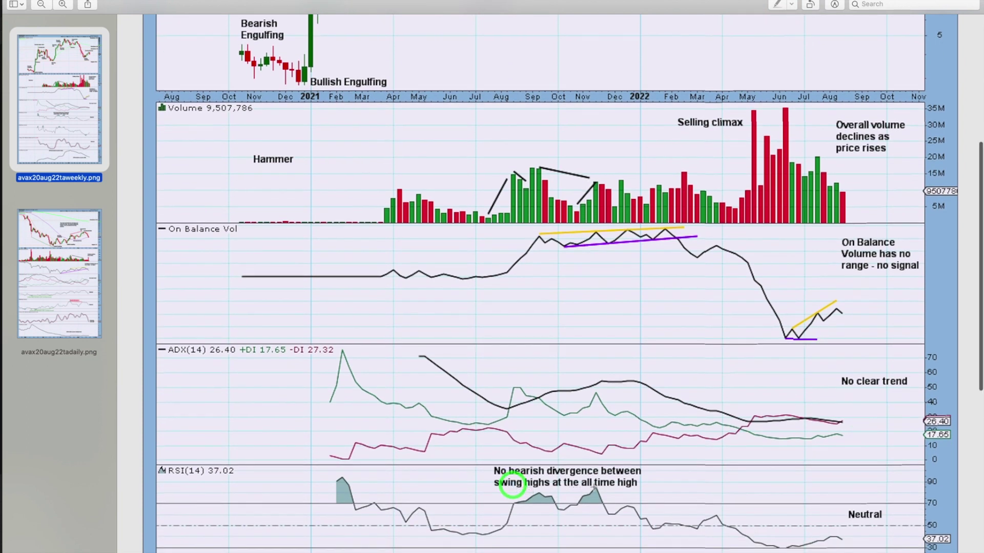
pyautogui.scroll(10, 595, 490)
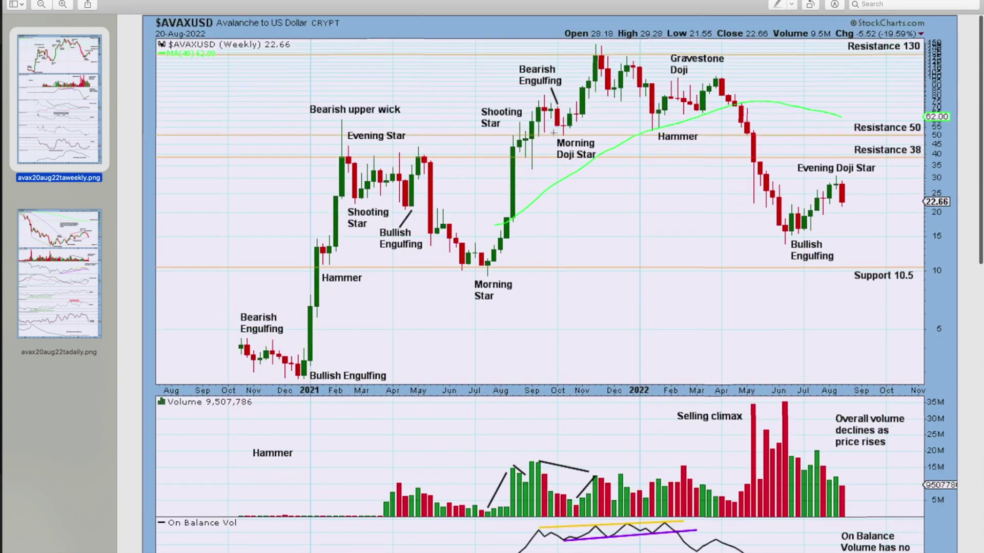
pyautogui.scroll(-12, 599, 31)
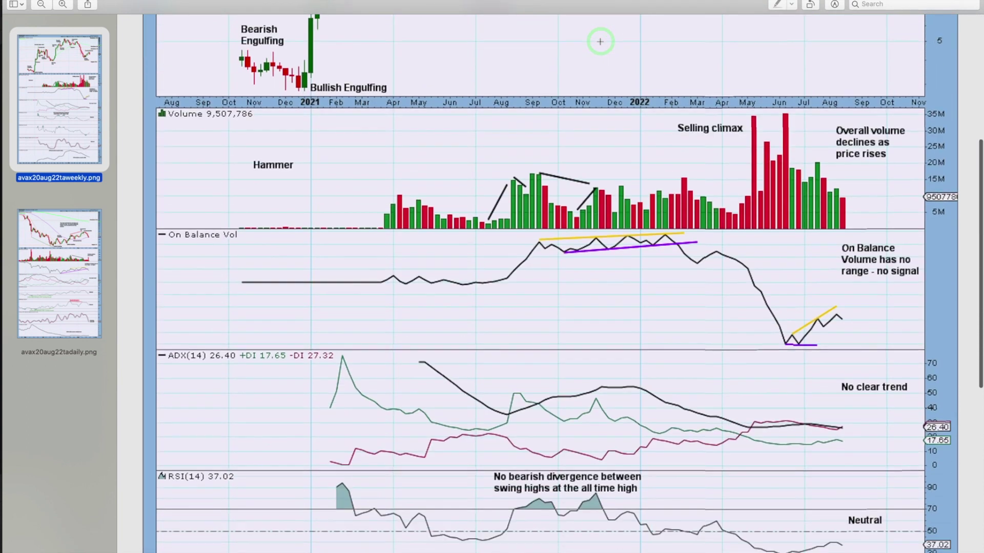
pyautogui.click(784, 468)
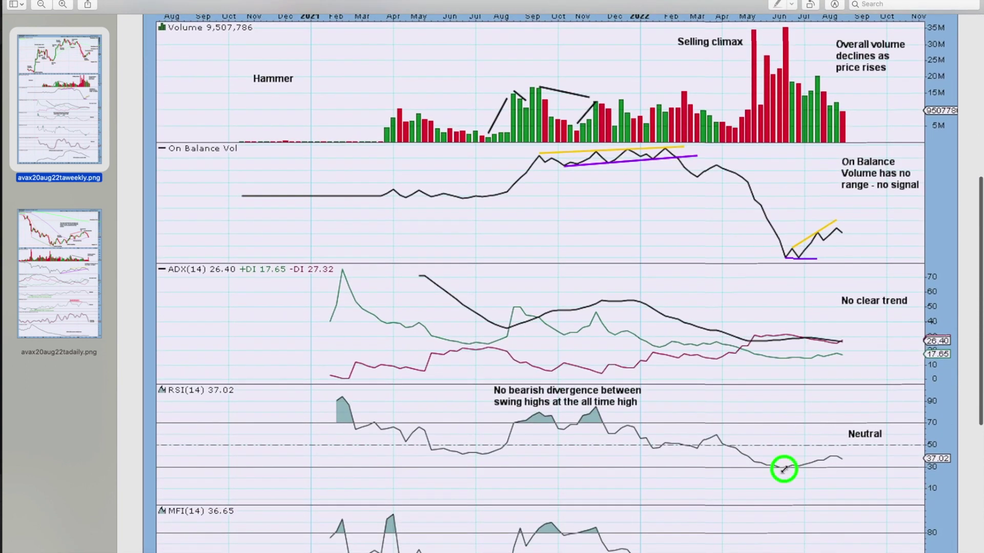
pyautogui.click(861, 450)
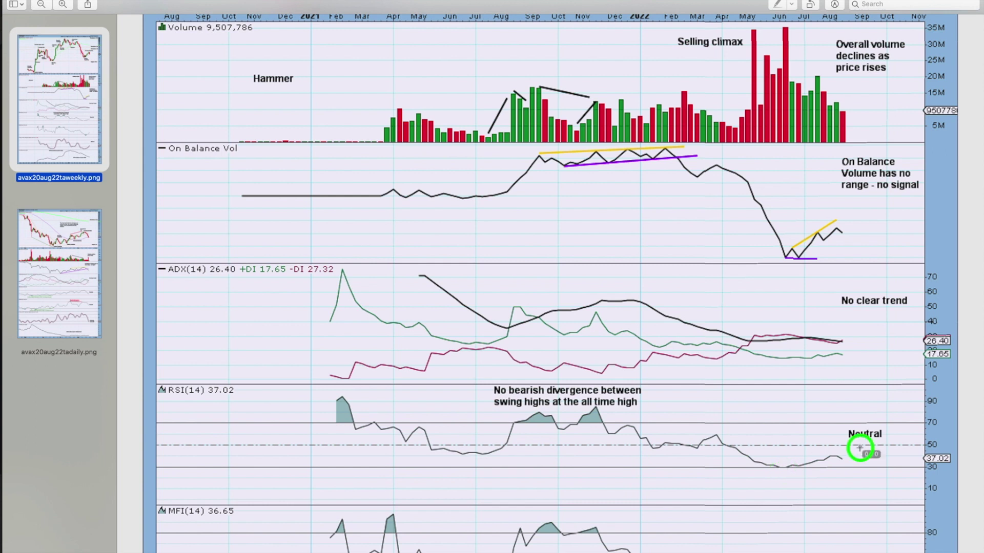
# Step: Examine the MFI, Slow Stochastics and ATR readings on the weekly Avalanche image
pyautogui.scroll(-7, 860, 448)
pyautogui.click(804, 409)
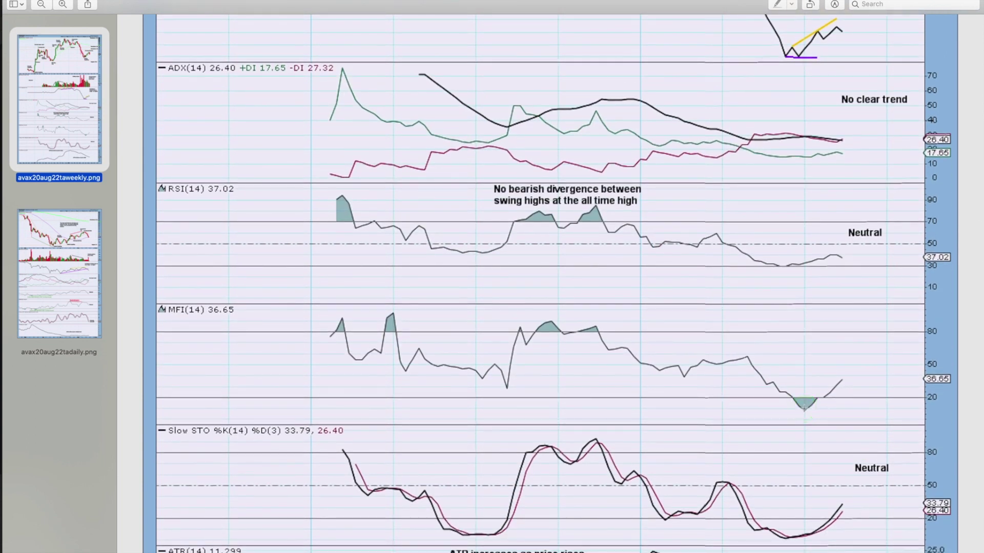
pyautogui.click(861, 362)
pyautogui.click(860, 468)
pyautogui.scroll(-4, 860, 468)
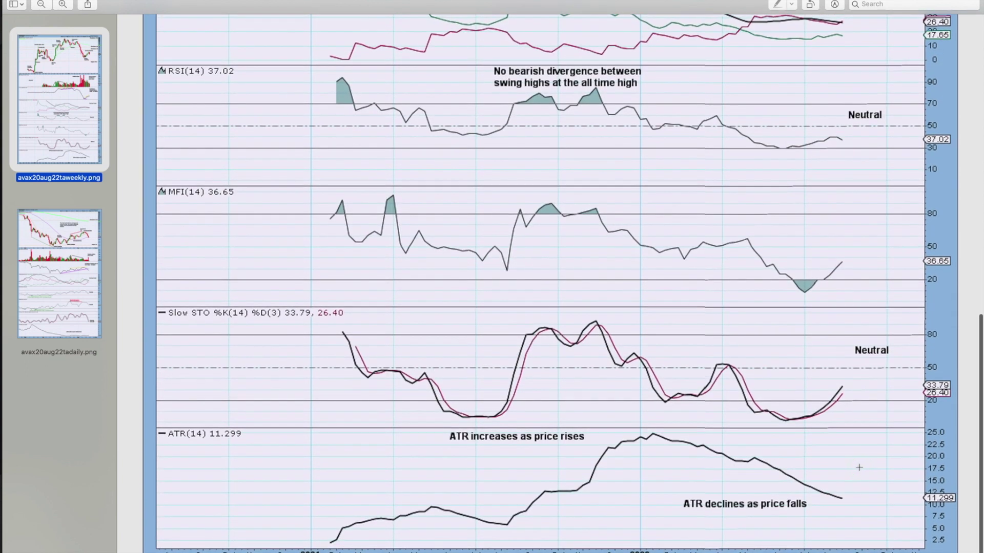
pyautogui.click(859, 467)
pyautogui.scroll(10, 859, 468)
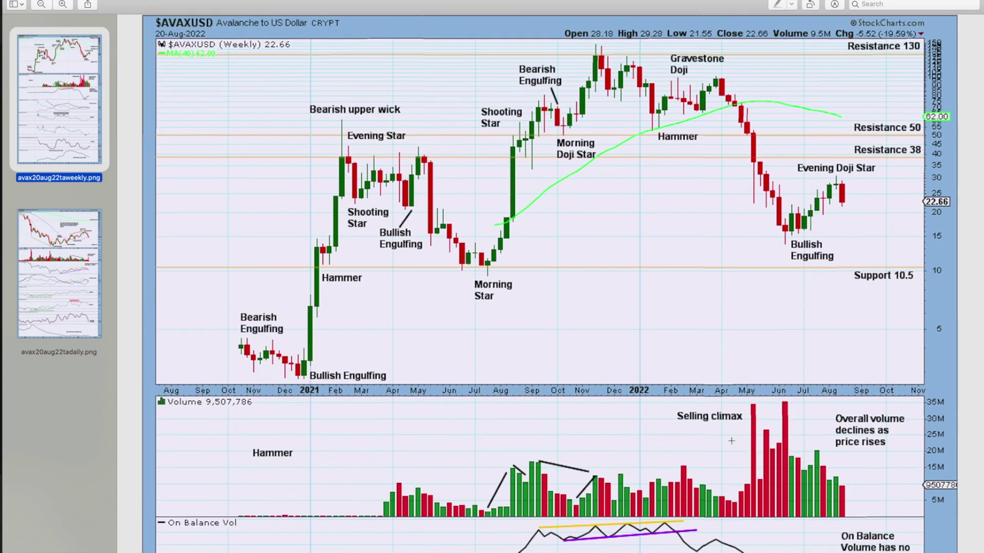
# Step: Show the daily technical analysis image avax20aug22tadaily.png and examine the successive price lows from May to June
pyautogui.click(52, 290)
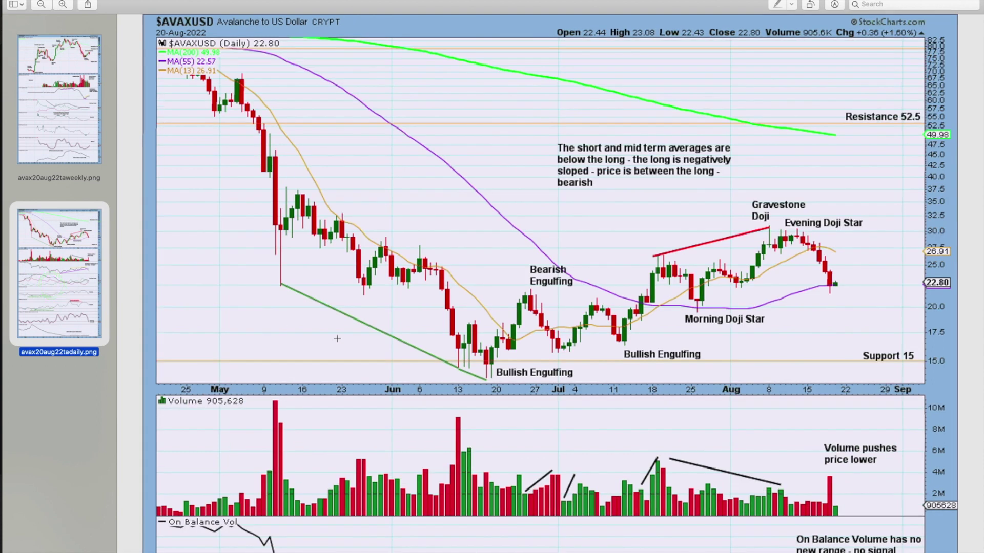
pyautogui.click(487, 377)
pyautogui.click(273, 279)
pyautogui.click(279, 229)
pyautogui.click(461, 345)
pyautogui.click(282, 280)
pyautogui.click(454, 368)
# Step: Examine the May to June lows in daily RSI and MFI for divergence from price
pyautogui.scroll(-10, 454, 369)
pyautogui.click(290, 413)
pyautogui.click(451, 414)
pyautogui.click(495, 405)
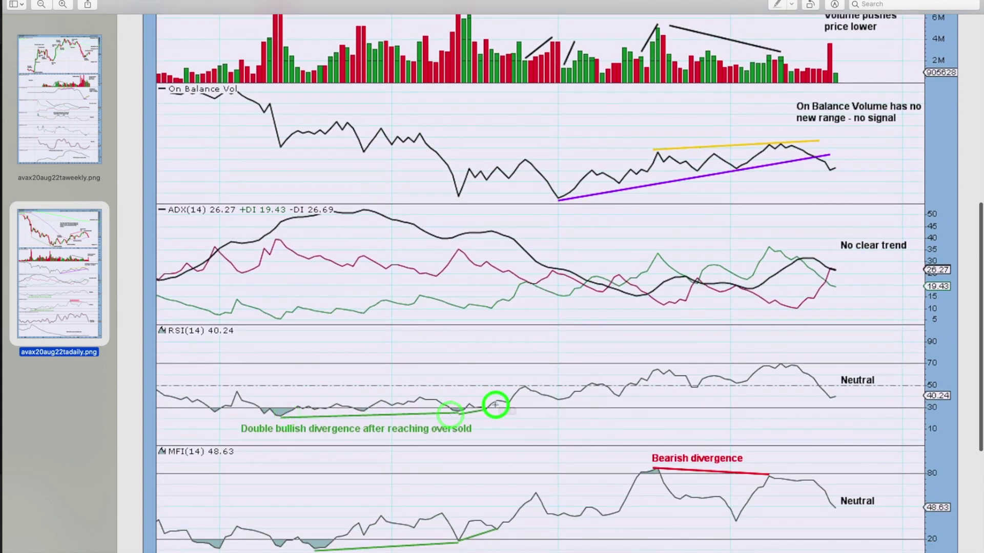
pyautogui.scroll(-2, 495, 404)
pyautogui.click(304, 450)
pyautogui.click(460, 443)
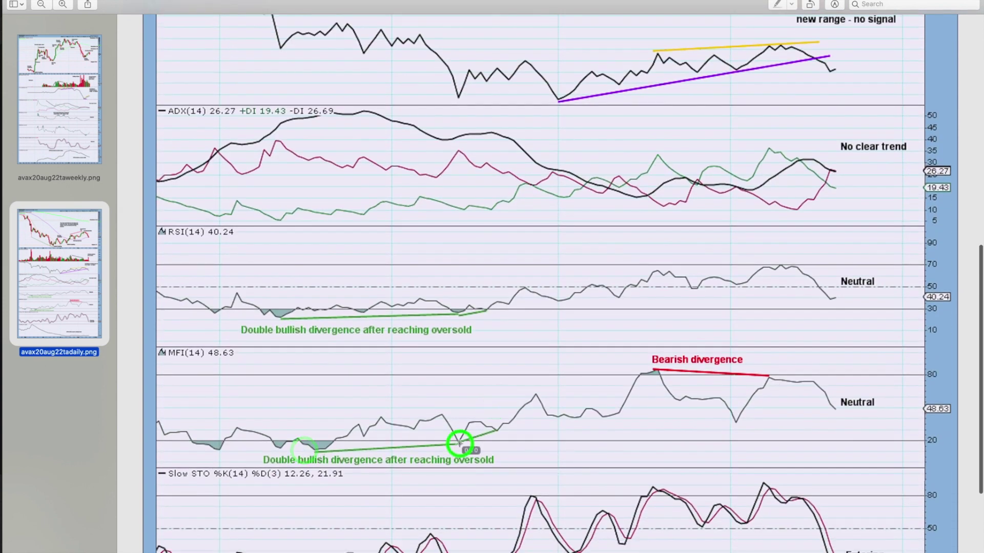
pyautogui.click(497, 429)
pyautogui.scroll(10, 498, 427)
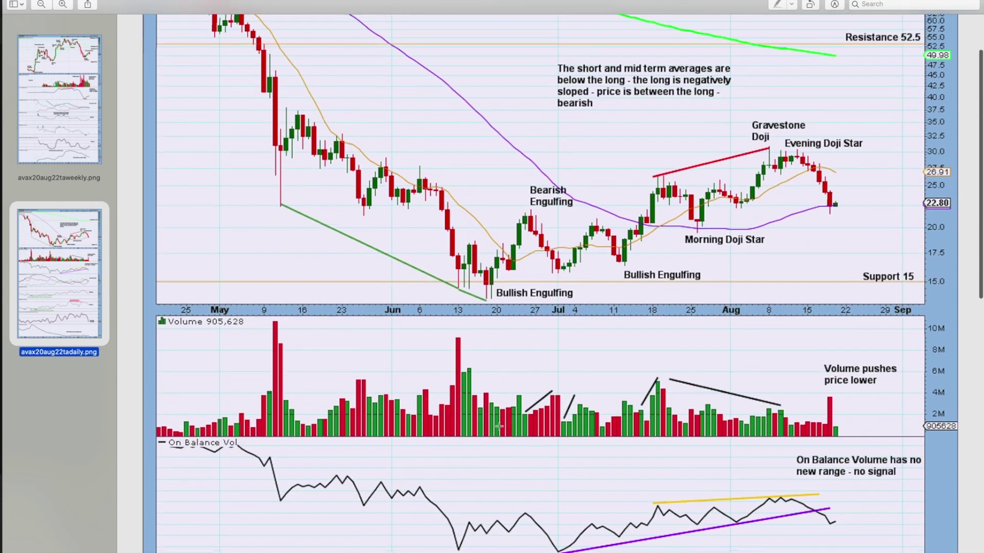
# Step: Examine the June low at the Bullish Engulfing pattern on the daily chart together with its volume
pyautogui.click(488, 304)
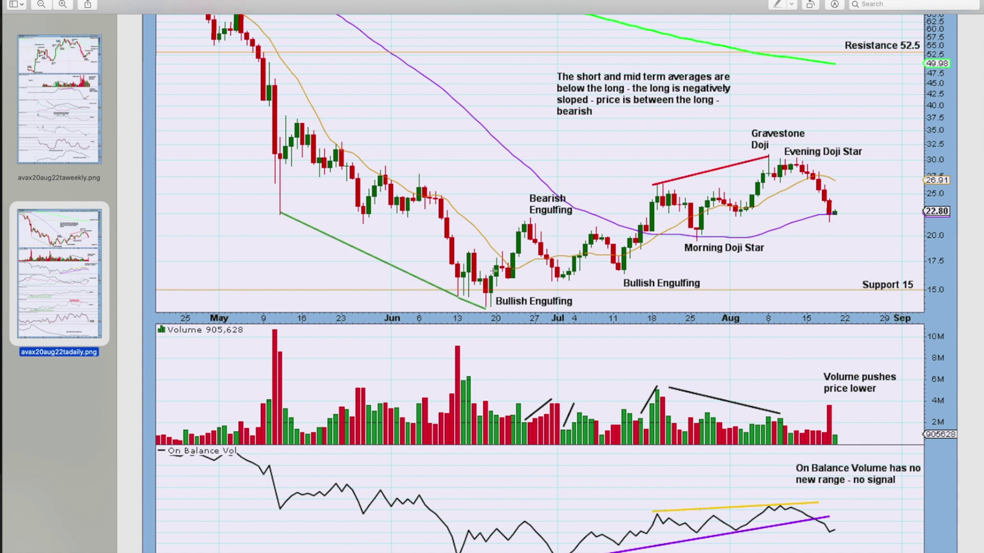
pyautogui.click(491, 287)
pyautogui.click(491, 417)
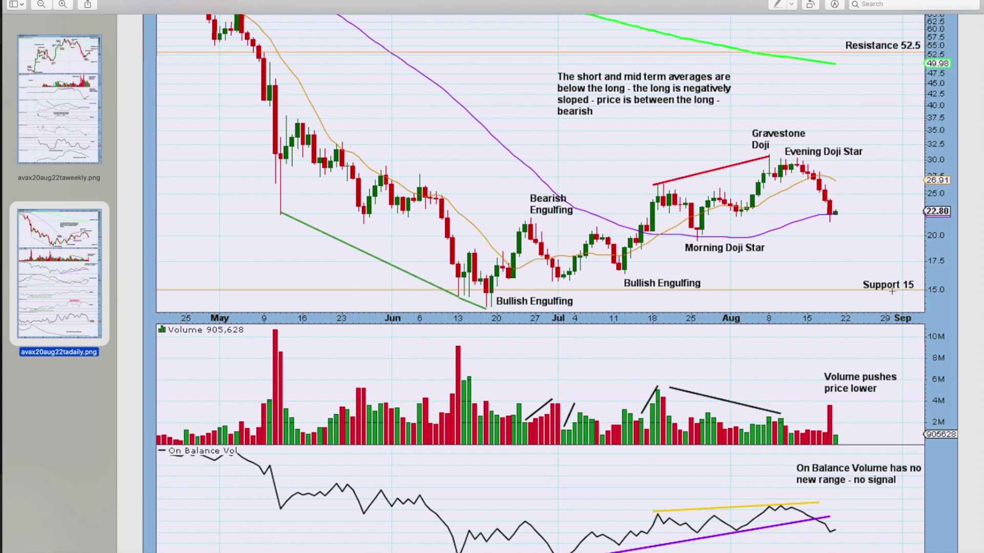
# Step: Compare the two mid-June price lows with their volume bars on the daily chart
pyautogui.scroll(-3, 892, 291)
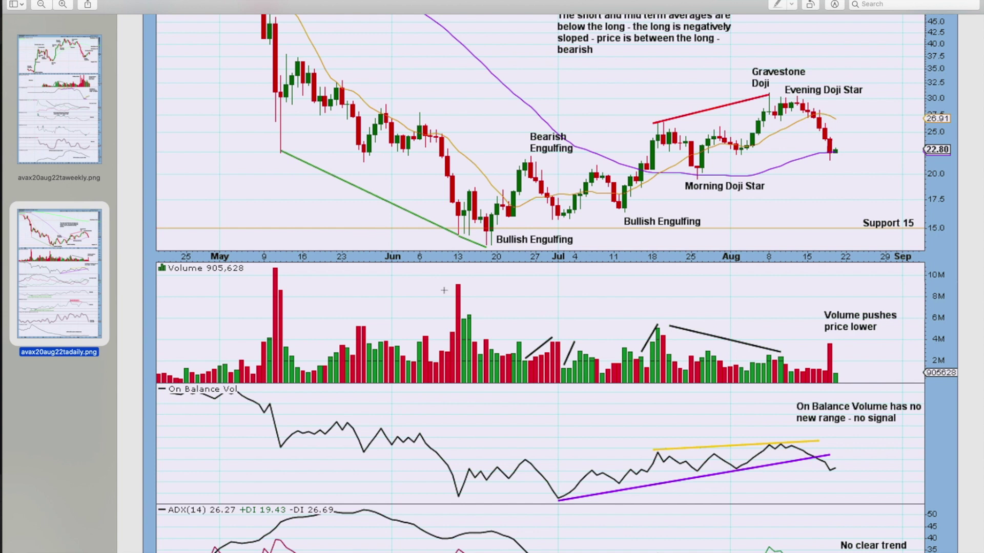
pyautogui.click(458, 284)
pyautogui.click(459, 210)
pyautogui.click(458, 287)
pyautogui.click(462, 208)
pyautogui.click(472, 201)
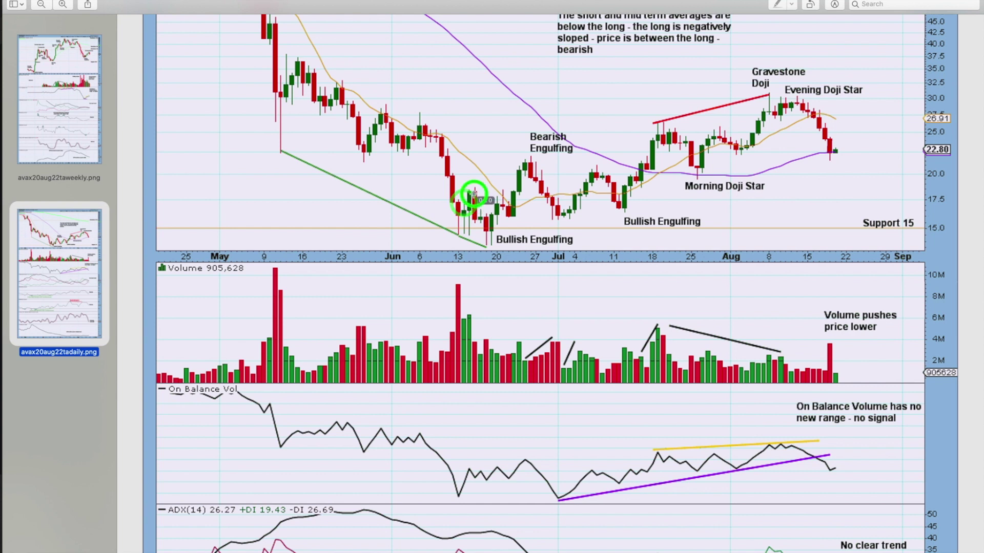
pyautogui.click(486, 233)
pyautogui.click(486, 338)
pyautogui.click(454, 225)
pyautogui.click(485, 240)
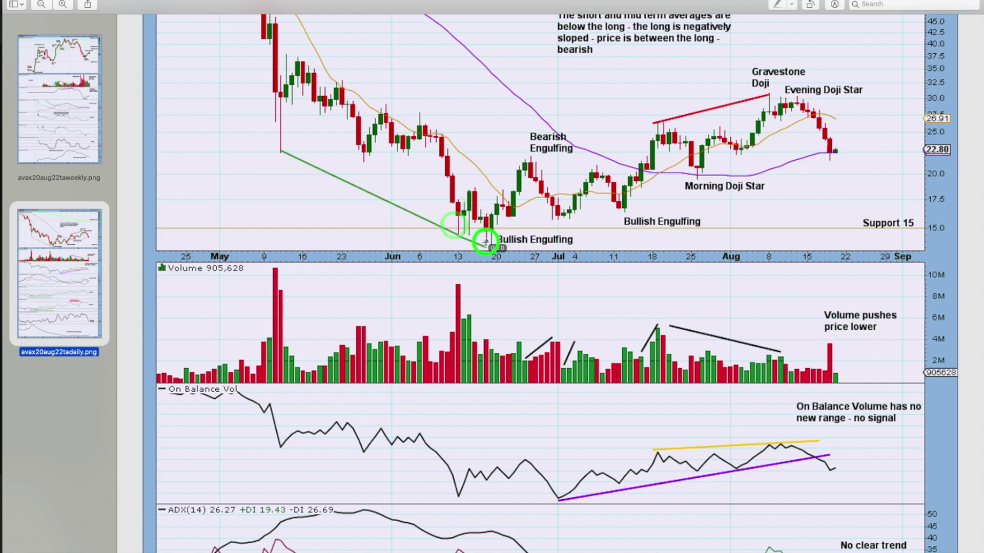
pyautogui.click(459, 283)
pyautogui.click(487, 333)
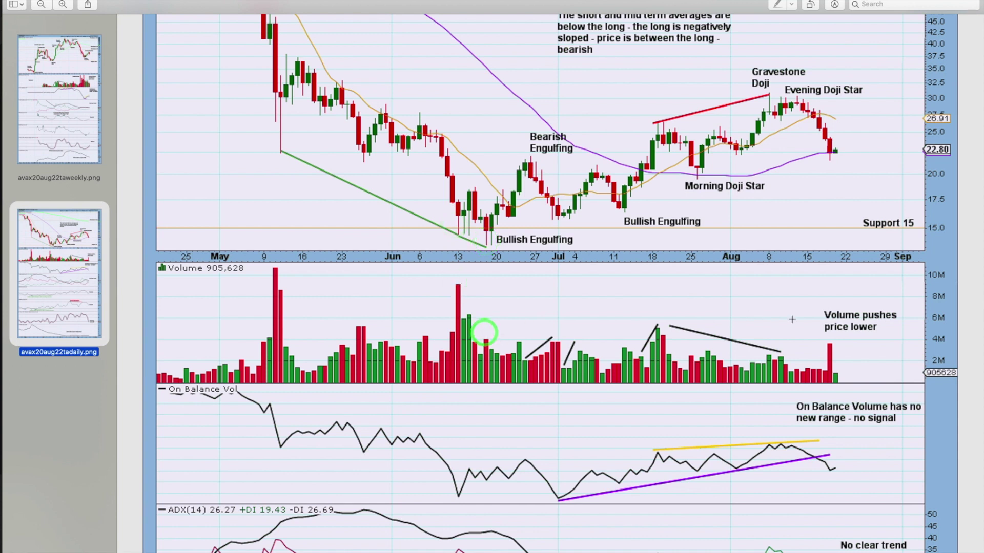
# Step: Examine the latest daily volume bars against the recent price fall and the support level below
pyautogui.click(829, 333)
pyautogui.click(861, 359)
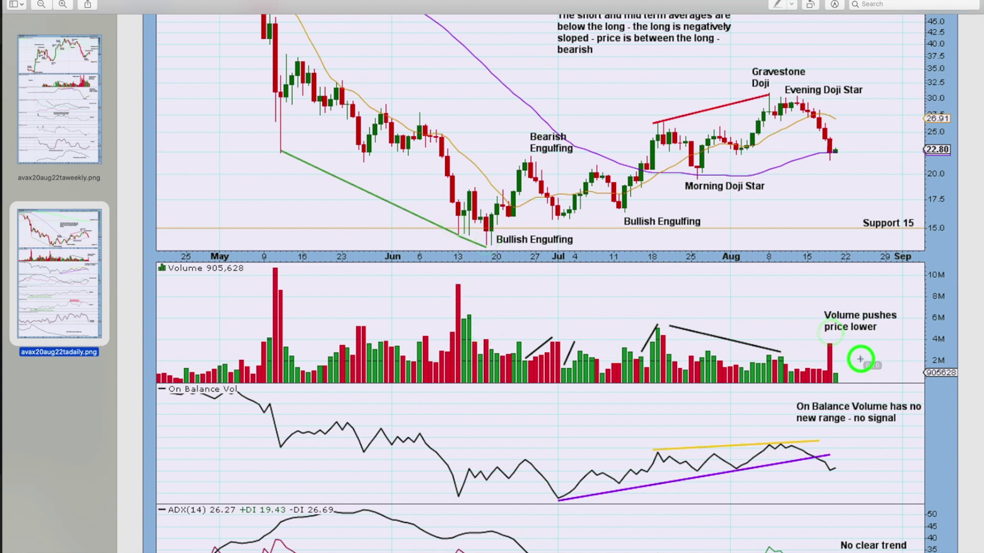
pyautogui.click(848, 171)
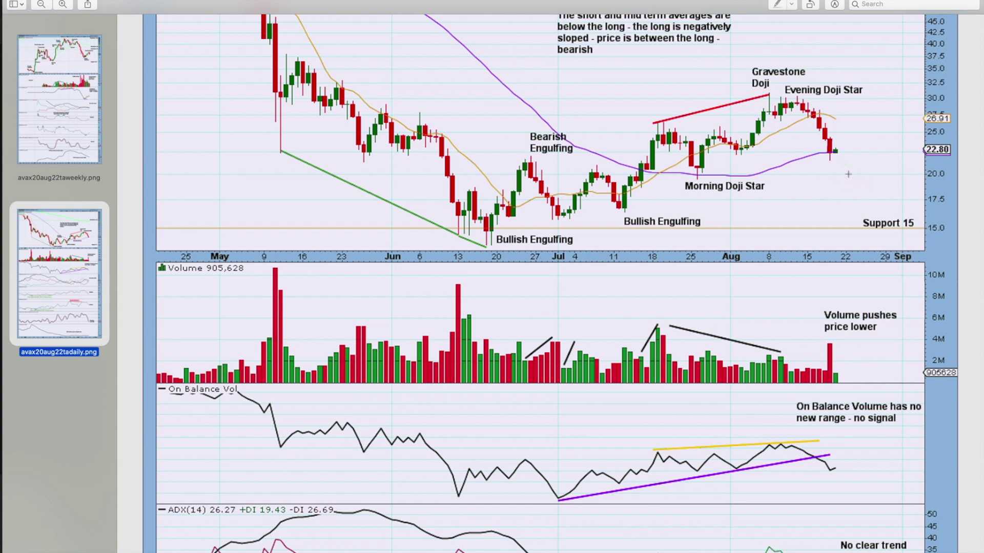
pyautogui.click(891, 234)
pyautogui.scroll(-8, 890, 235)
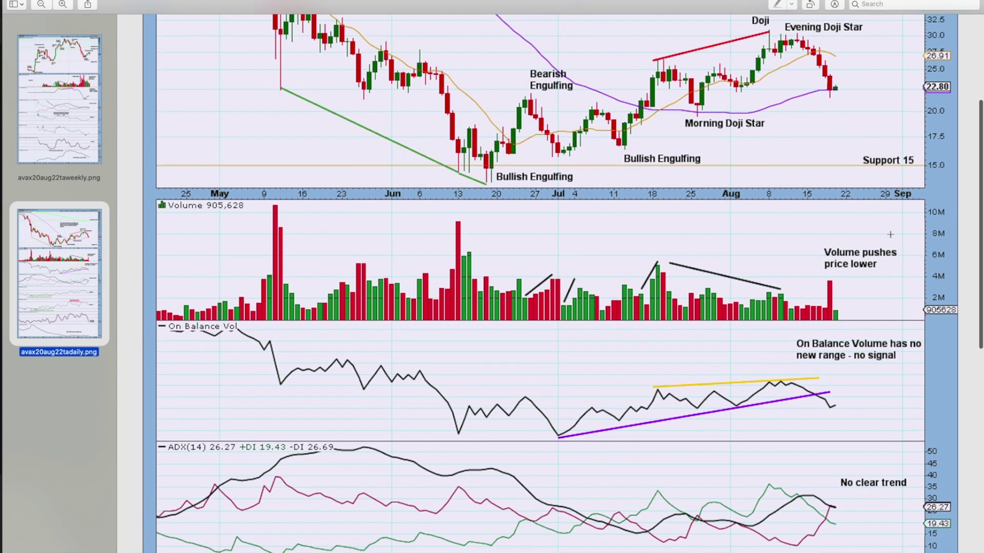
pyautogui.click(850, 267)
# Step: Examine the recent On Balance Volume trendlines and the ADX lines on the daily image
pyautogui.scroll(-4, 850, 266)
pyautogui.click(819, 141)
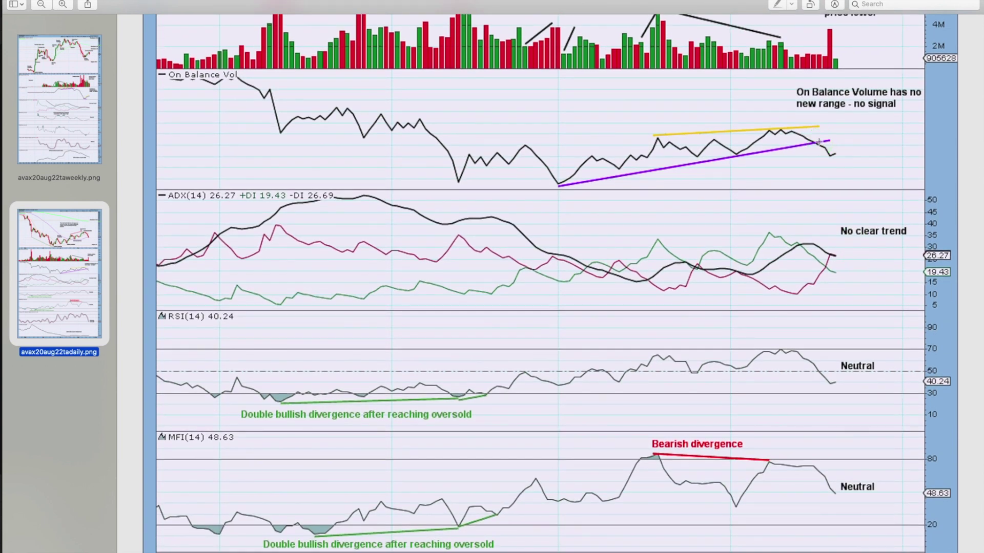
pyautogui.click(858, 268)
pyautogui.click(796, 248)
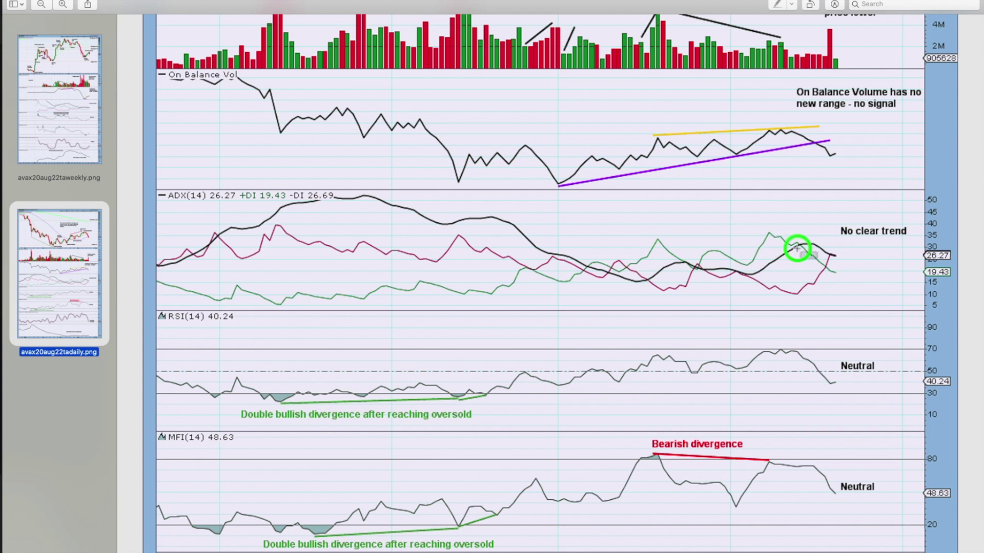
pyautogui.click(855, 263)
# Step: Compare the July and August swing highs in daily RSI and MFI for bearish divergence
pyautogui.scroll(-4, 841, 307)
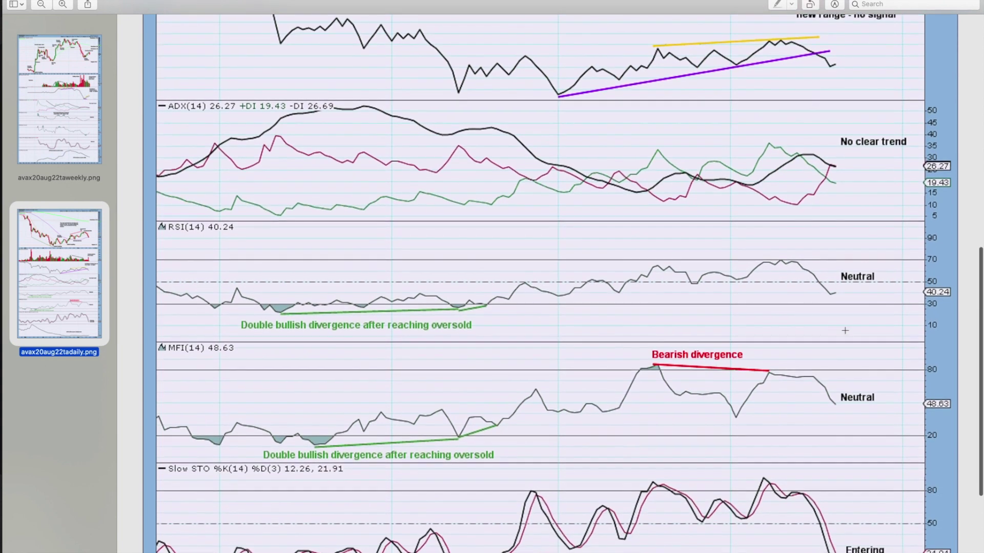
pyautogui.click(845, 296)
pyautogui.click(778, 256)
pyautogui.click(659, 359)
pyautogui.click(772, 369)
pyautogui.click(779, 259)
pyautogui.click(658, 260)
pyautogui.click(780, 259)
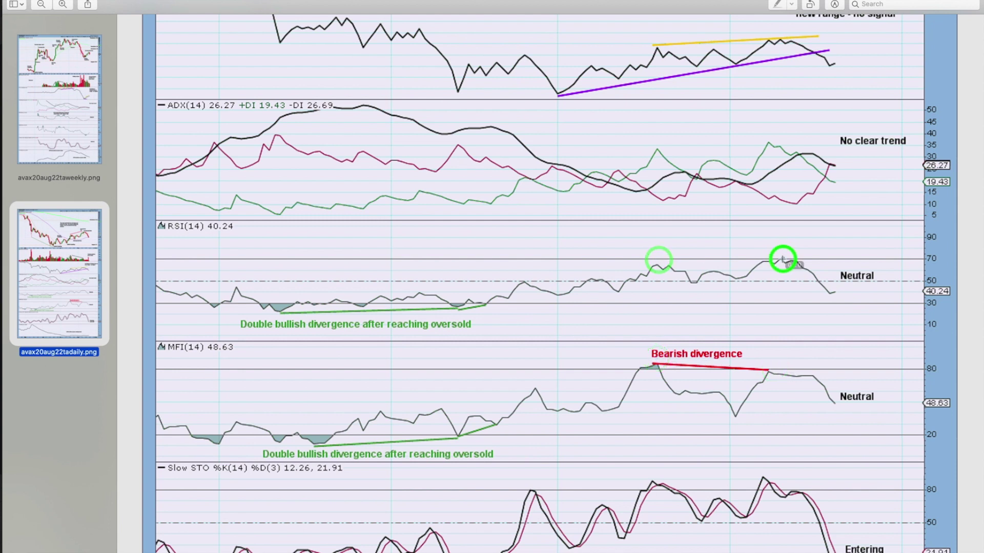
pyautogui.click(655, 363)
pyautogui.click(774, 370)
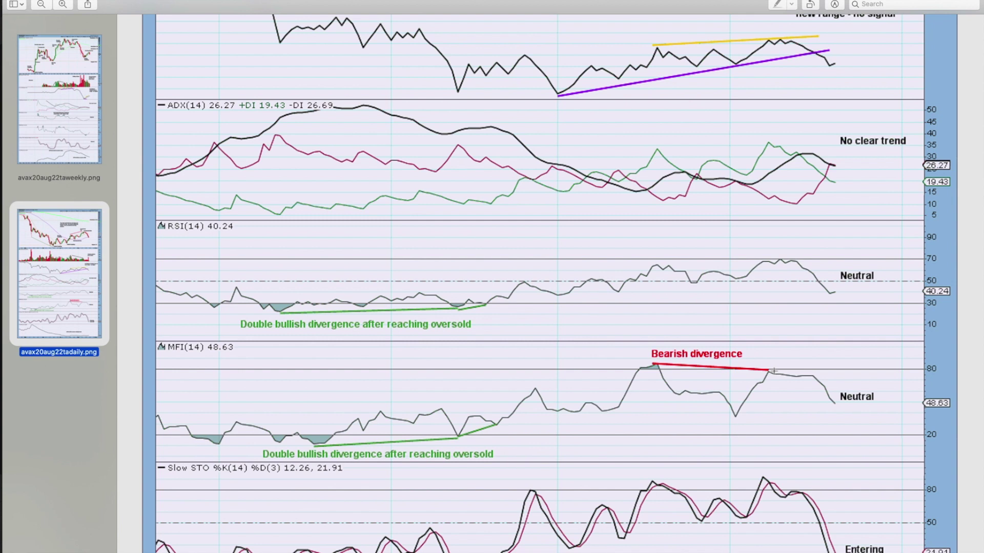
# Step: Examine the latest MFI and Slow Stochastics readings on the daily image
pyautogui.click(858, 409)
pyautogui.scroll(-5, 858, 409)
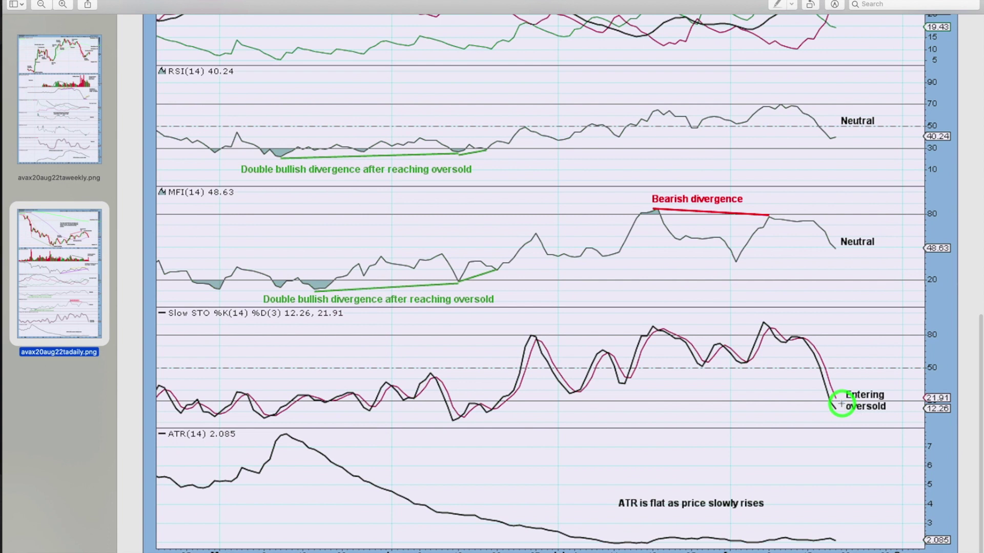
pyautogui.click(880, 413)
# Step: Examine the swing highs and swing lows of the June to August rise on the daily price chart
pyautogui.scroll(10, 895, 411)
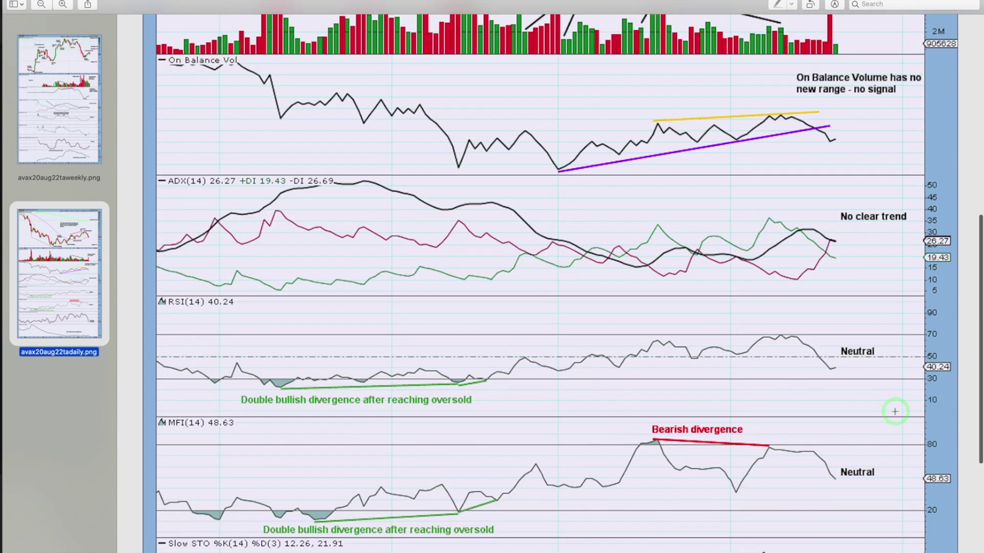
pyautogui.click(829, 214)
pyautogui.click(858, 232)
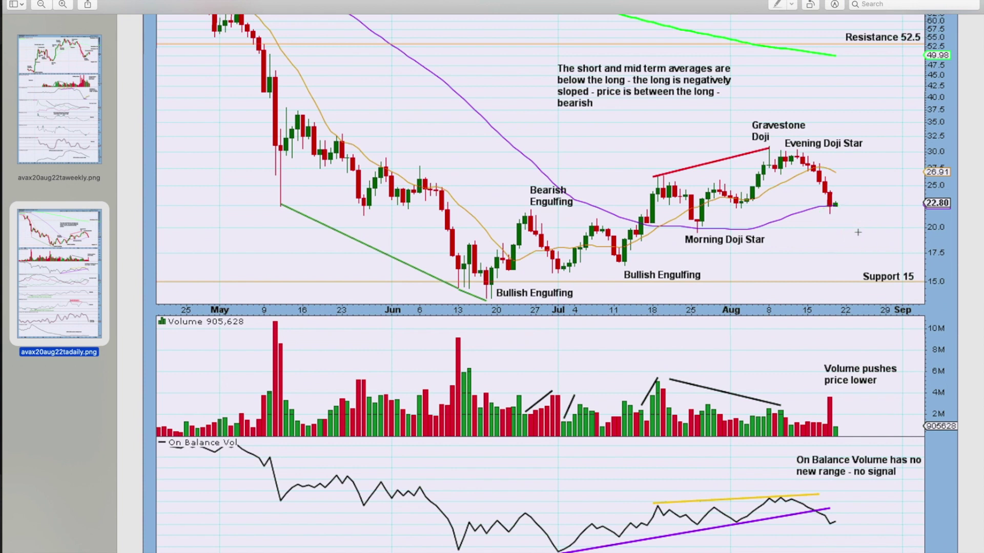
pyautogui.click(485, 300)
pyautogui.click(527, 241)
pyautogui.click(791, 158)
pyautogui.click(538, 206)
pyautogui.click(660, 177)
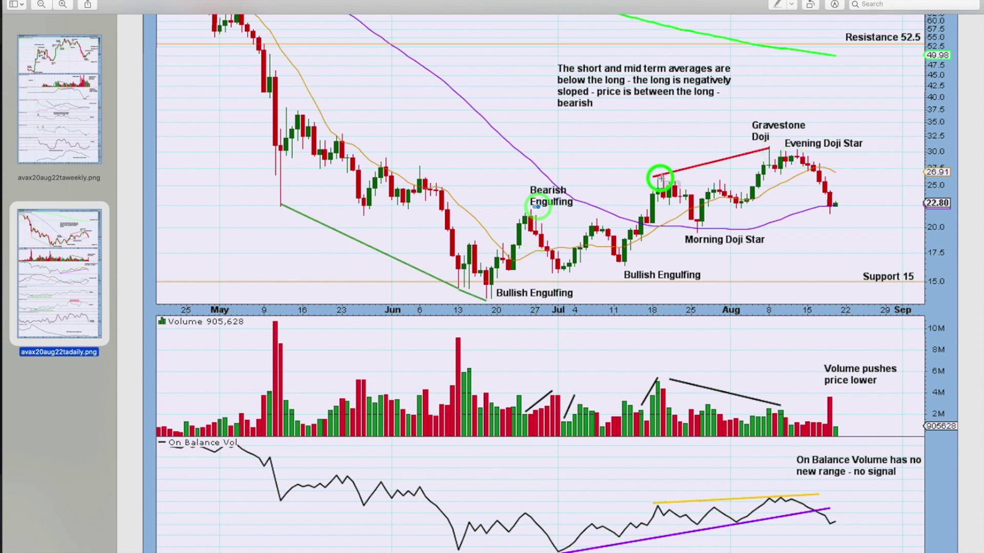
pyautogui.click(772, 147)
pyautogui.click(634, 266)
pyautogui.click(706, 228)
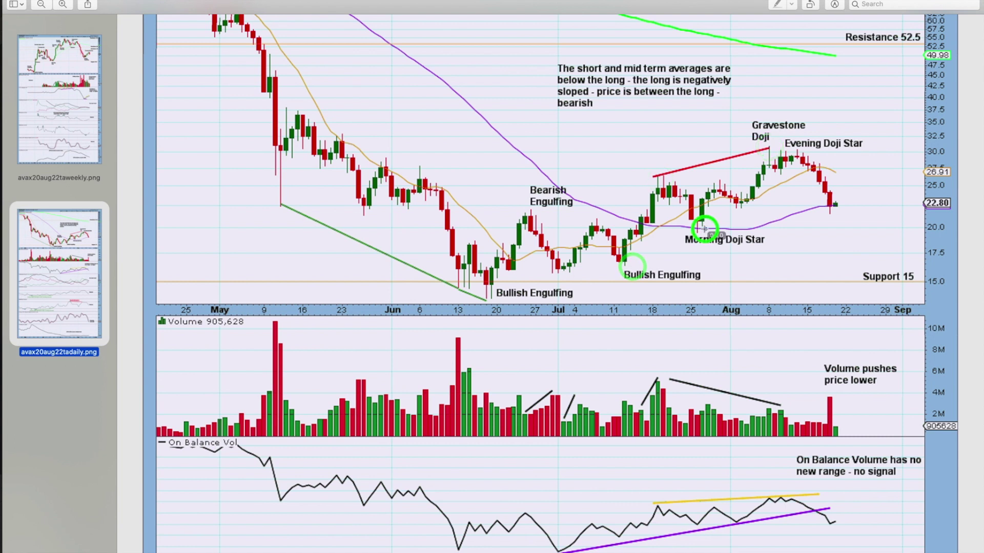
# Step: Examine the August top and subsequent fall, and check the whole rise from the June low against the daily indicators
pyautogui.click(763, 193)
pyautogui.click(801, 166)
pyautogui.click(832, 188)
pyautogui.click(856, 261)
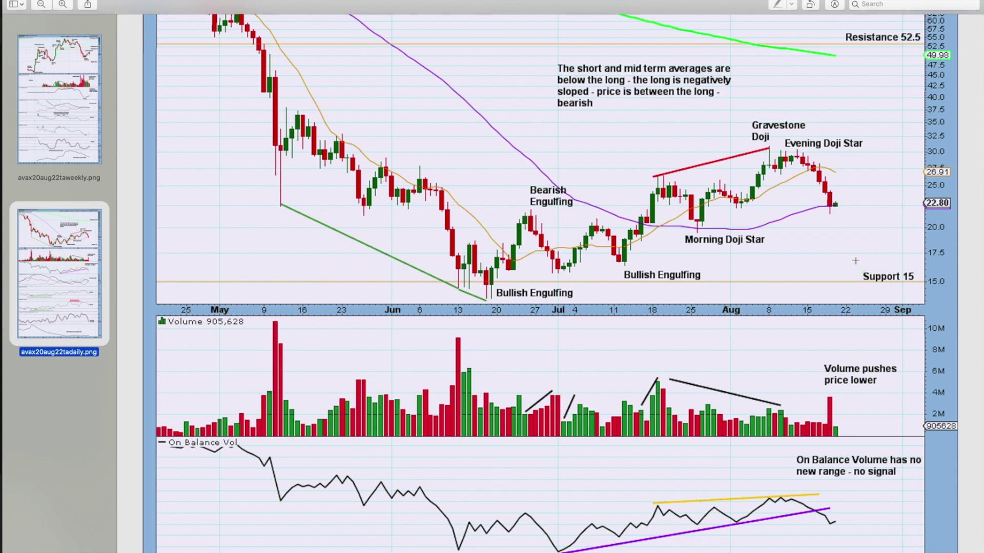
pyautogui.click(485, 299)
pyautogui.click(779, 154)
pyautogui.scroll(-10, 840, 209)
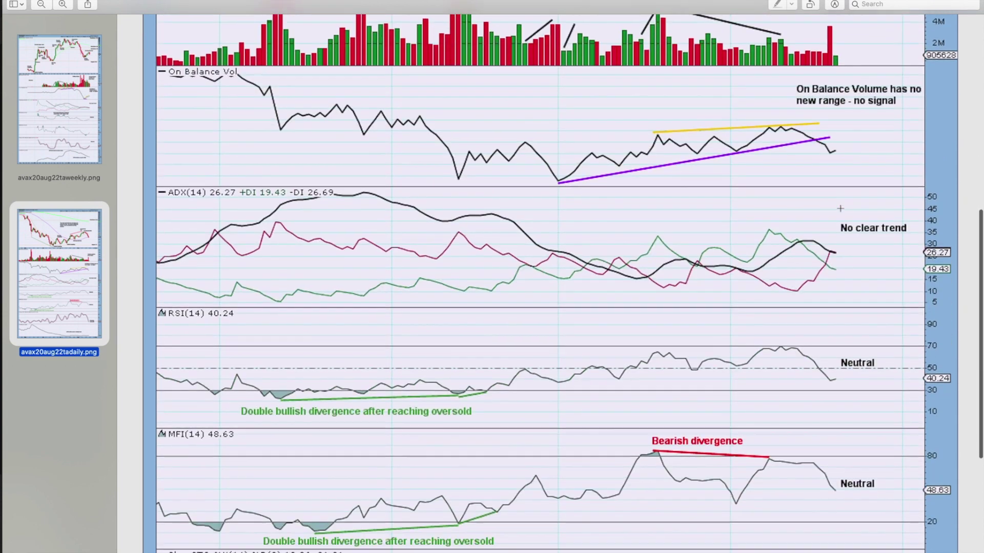
pyautogui.scroll(15, 840, 208)
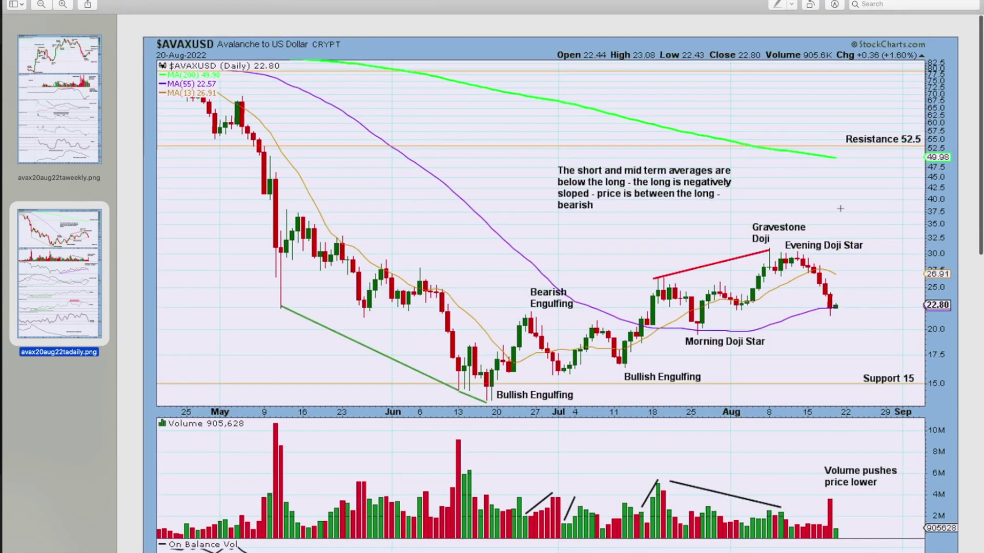
# Step: Switch to MotiveWave and move the normal range note and the 2 = 0.8 - 0.9 X 1 label just below the wave 2 label
pyautogui.press('super+Tab')
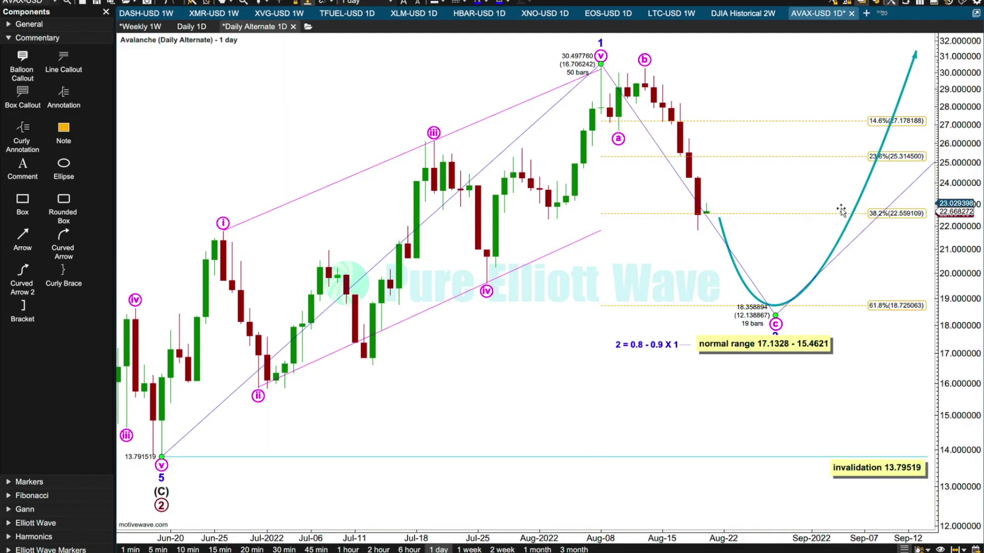
pyautogui.click(775, 356)
pyautogui.click(815, 357)
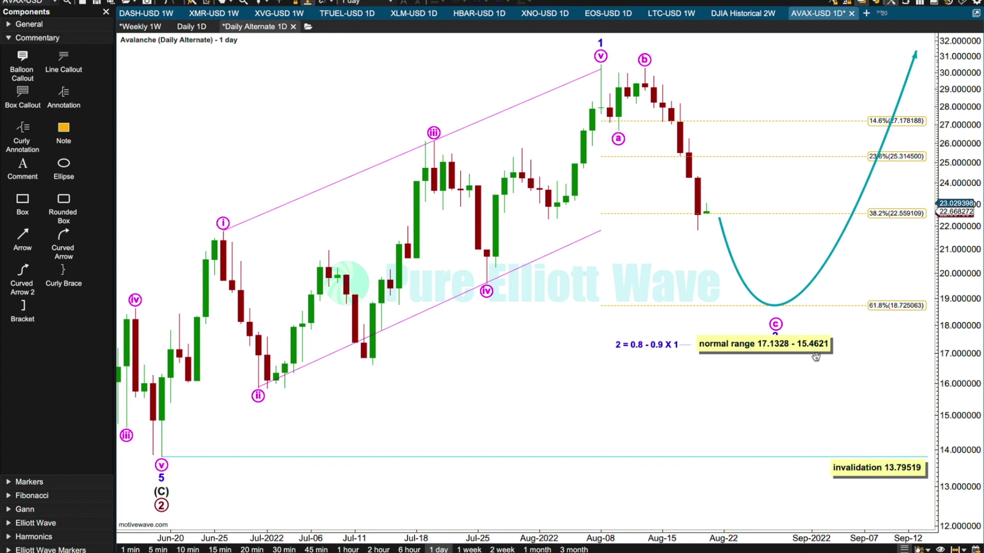
pyautogui.moveTo(816, 358); pyautogui.dragTo(805, 368)
pyautogui.moveTo(672, 346)
pyautogui.mouseDown()
pyautogui.moveTo(668, 374)
pyautogui.moveTo(675, 362)
pyautogui.mouseUp()
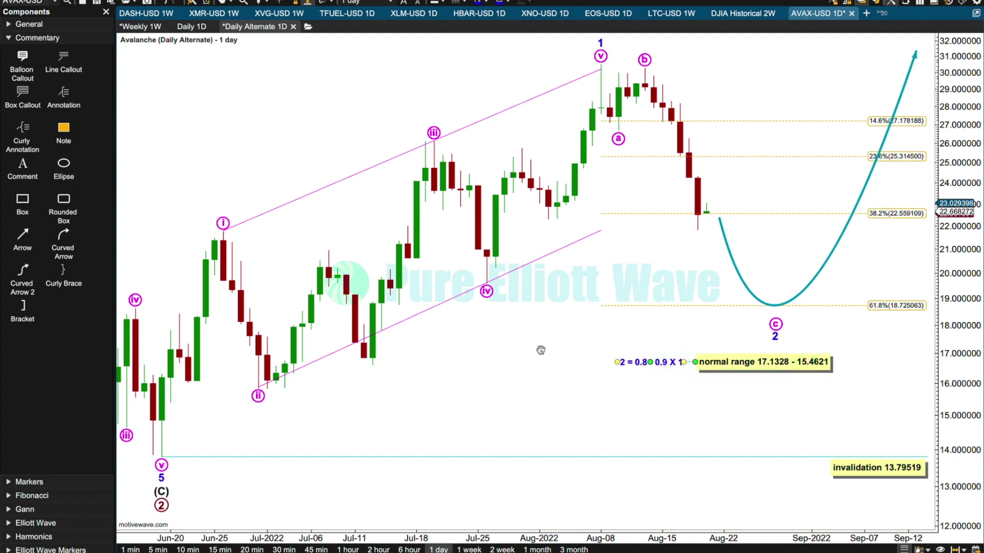